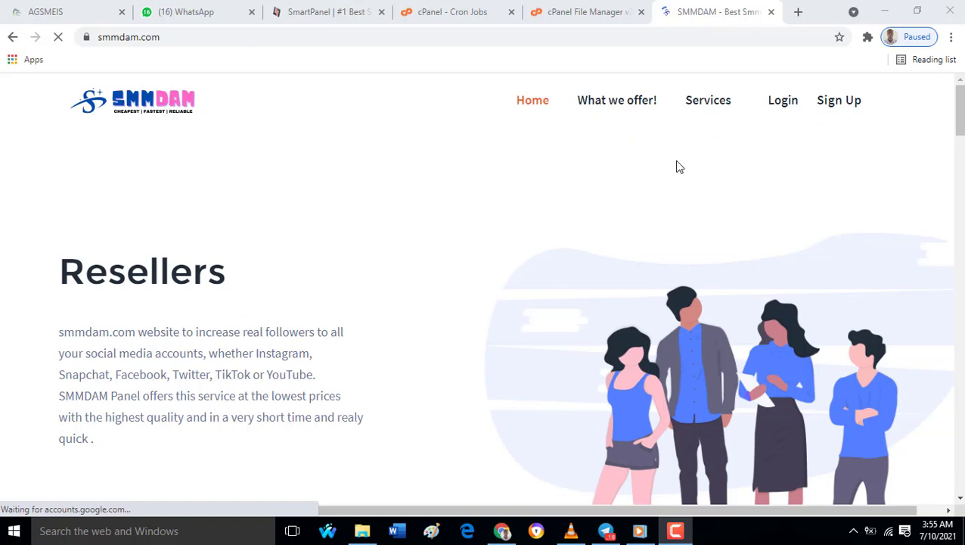
Sign in to the SMMDAM account at smmdam.com using the autofilled credentials
scroll(678, 167, "down", 4)
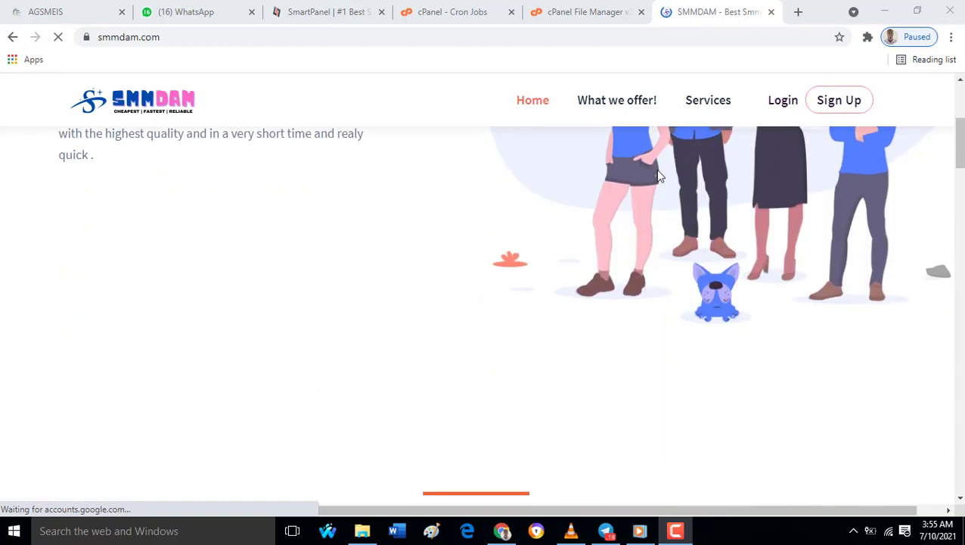
scroll(539, 199, "up", 4)
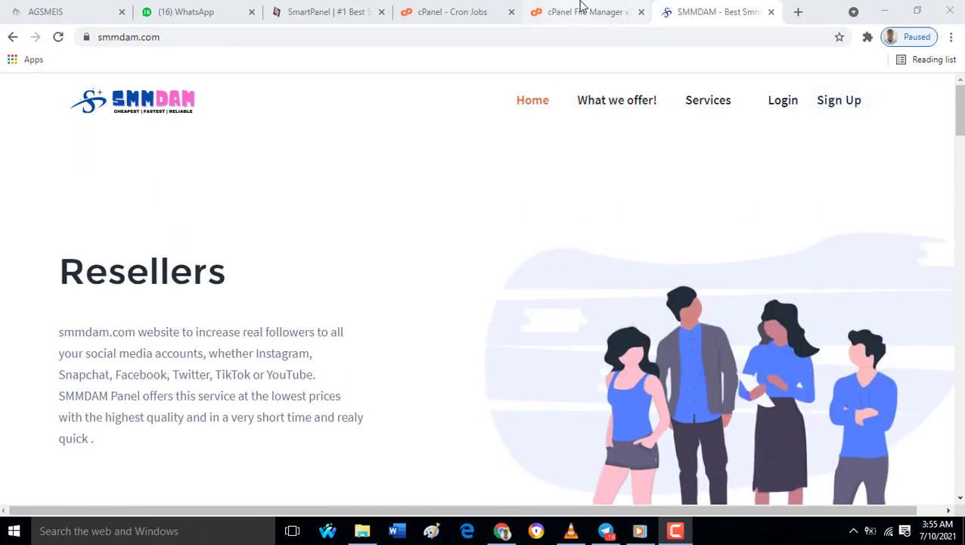
left_click(580, 12)
left_click(725, 12)
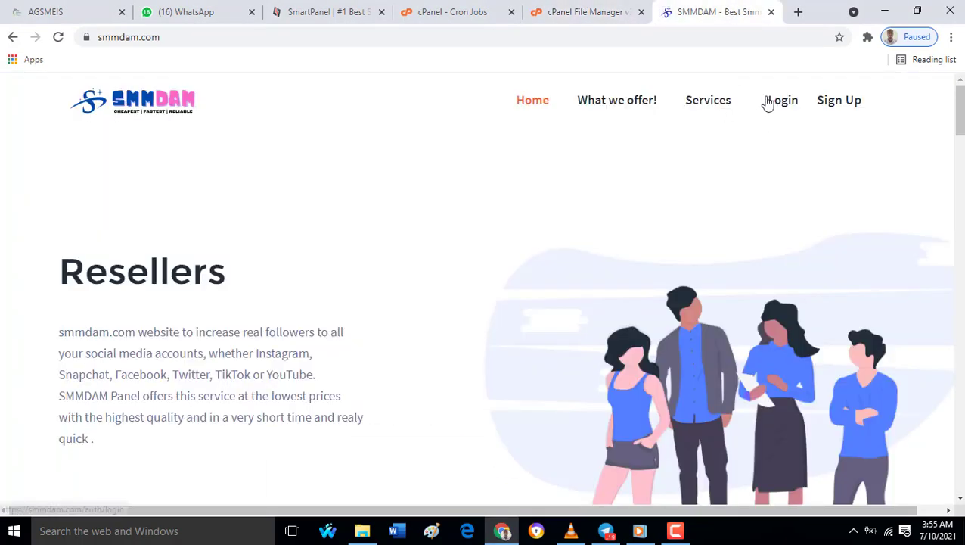
left_click(753, 104)
left_click(474, 387)
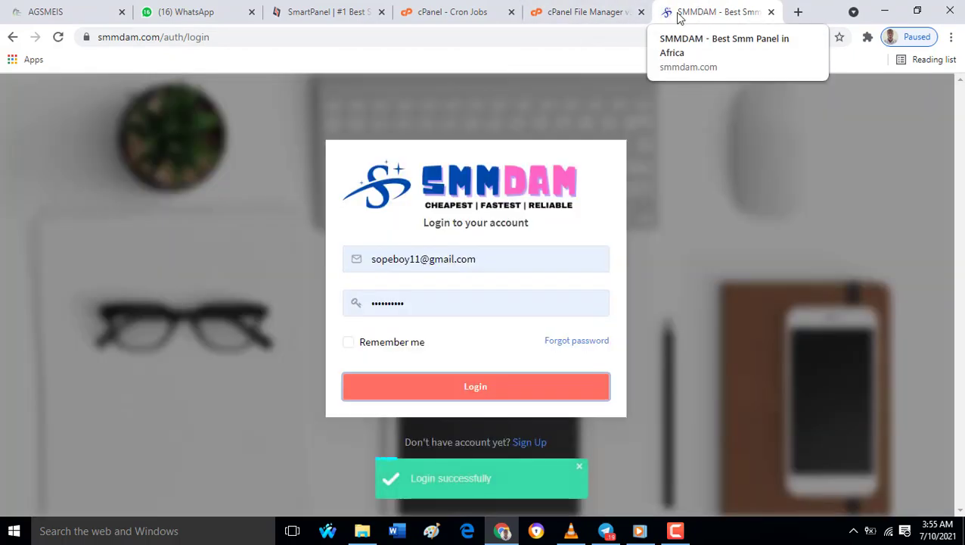
Return to the main cPanel dashboard and reopen Cron Jobs from the Advanced section
left_click(607, 20)
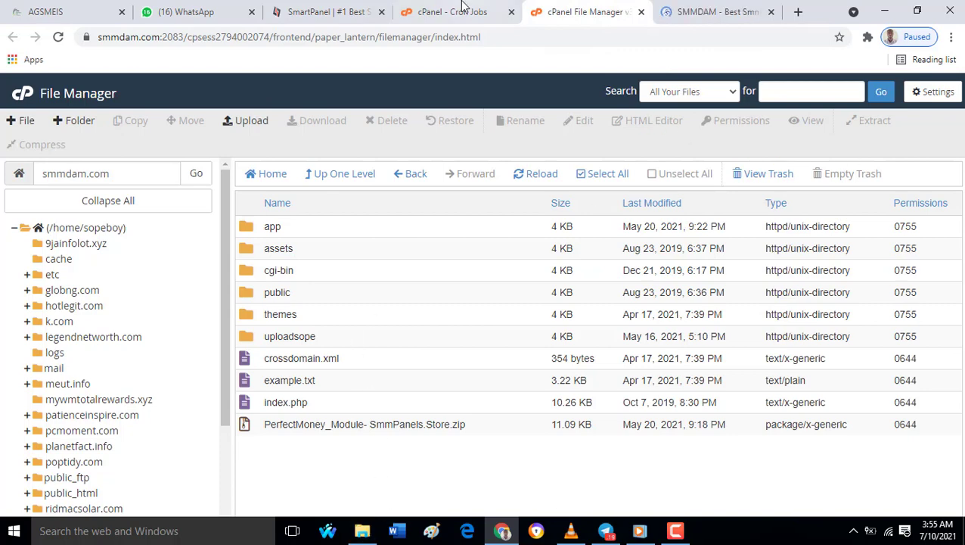
left_click(423, 12)
scroll(847, 230, "up", 5)
scroll(828, 235, "up", 3)
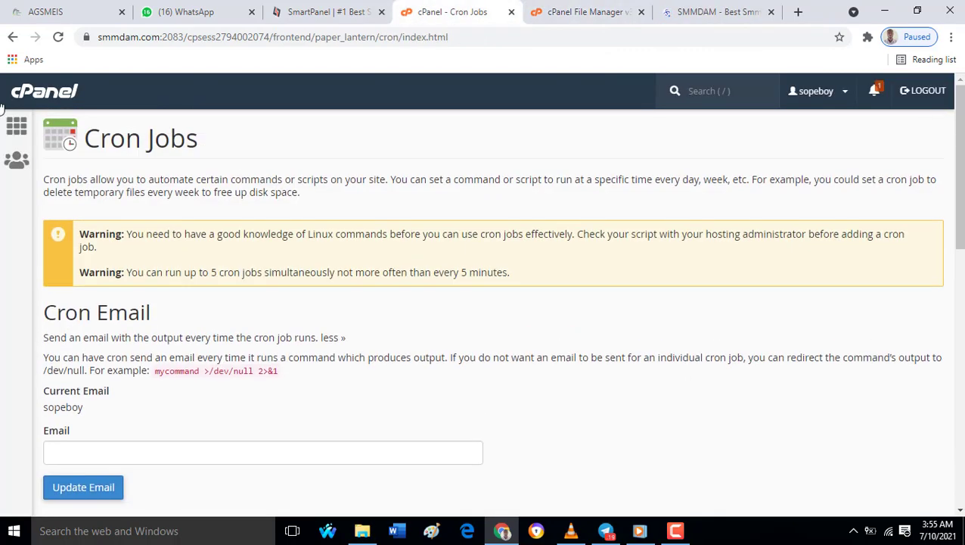
left_click(17, 126)
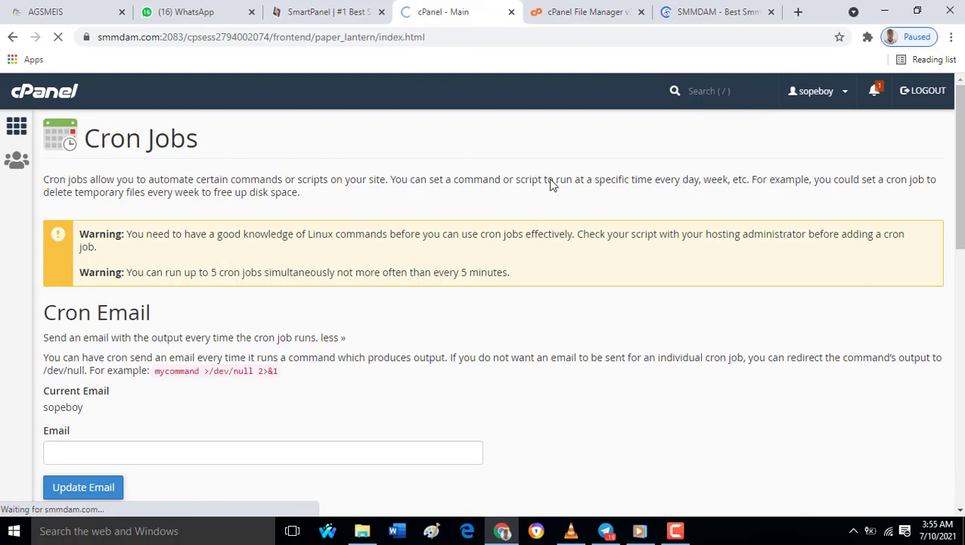
scroll(595, 351, "down", 4)
scroll(593, 348, "down", 7)
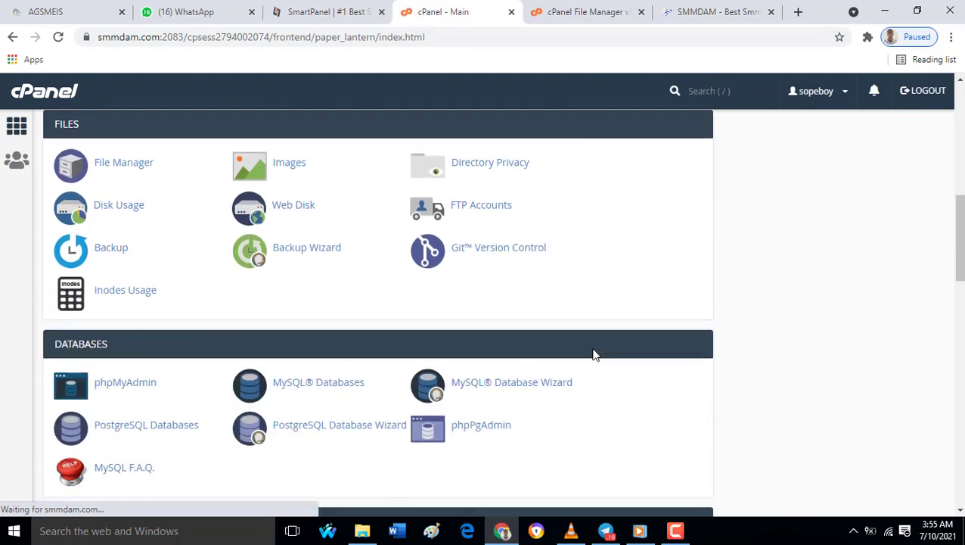
scroll(594, 357, "down", 2)
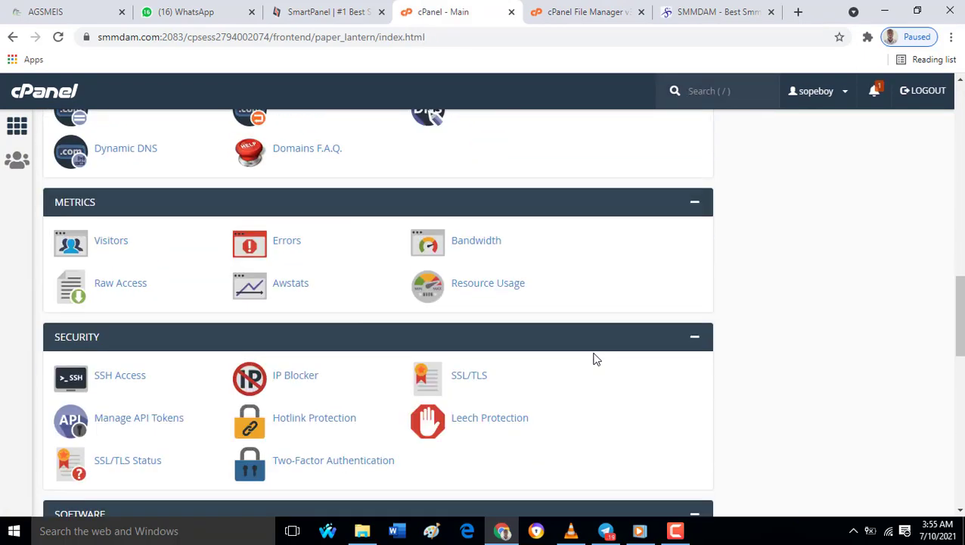
scroll(595, 358, "down", 3)
scroll(593, 359, "down", 2)
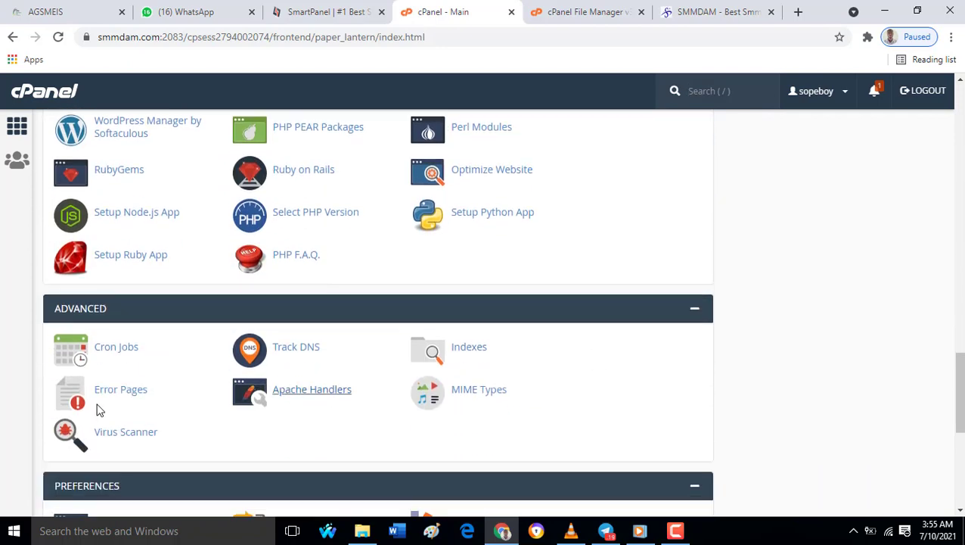
left_click(112, 353)
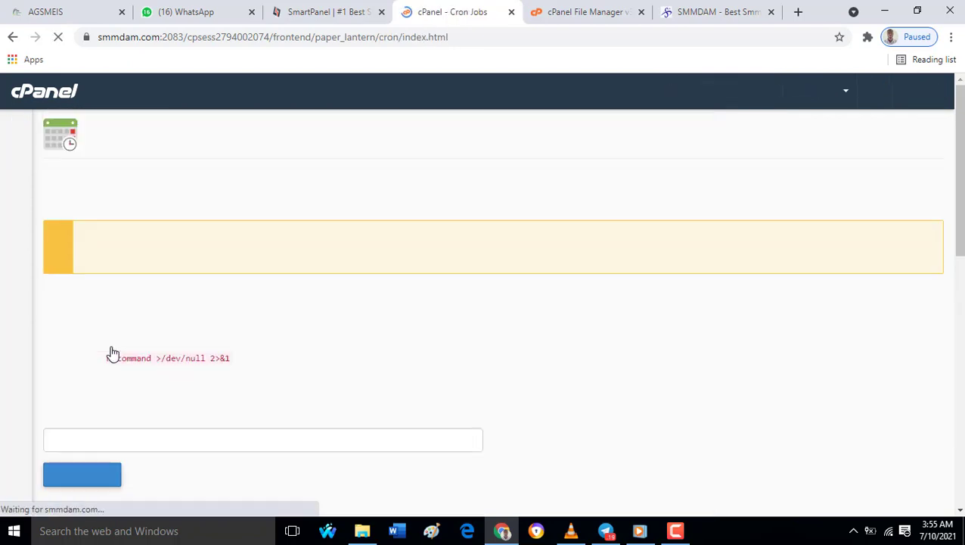
Choose the Once Per Five Minutes common setting (*/5 * * * *) for the new cron job
scroll(748, 251, "down", 2)
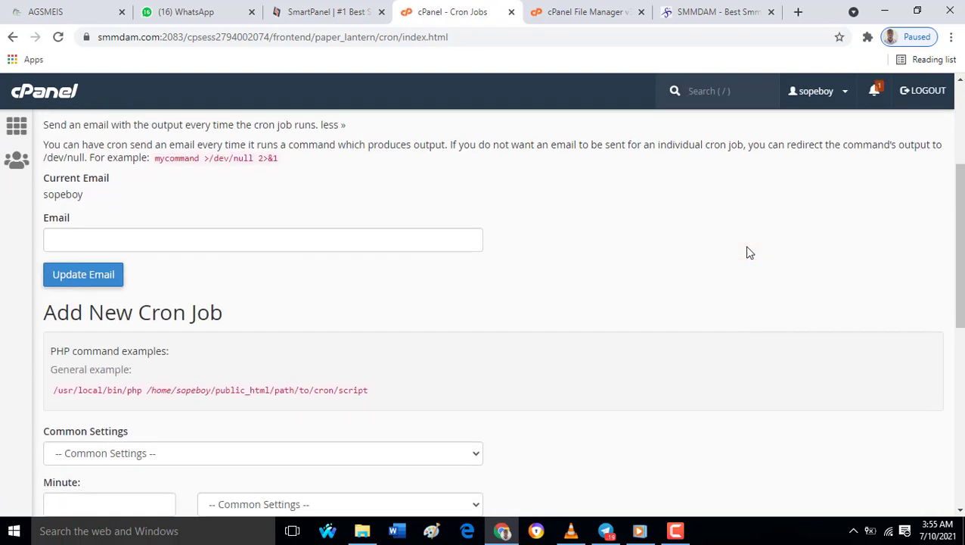
scroll(748, 251, "down", 1)
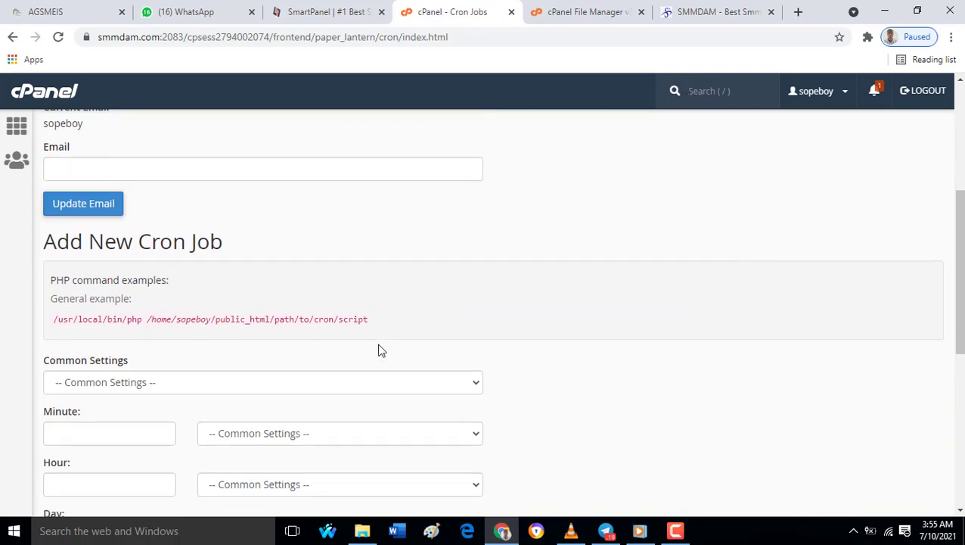
scroll(458, 338, "up", 2)
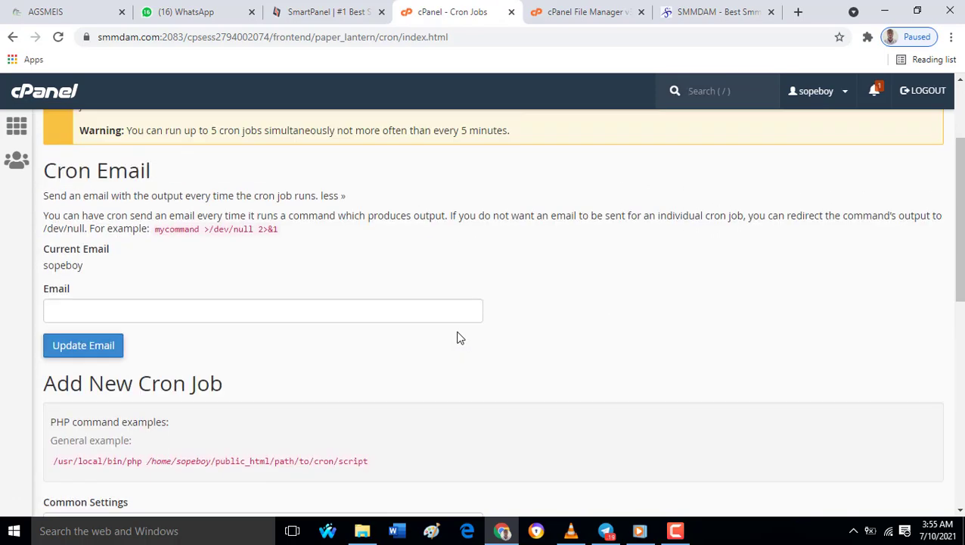
scroll(201, 301, "down", 3)
left_click(193, 311)
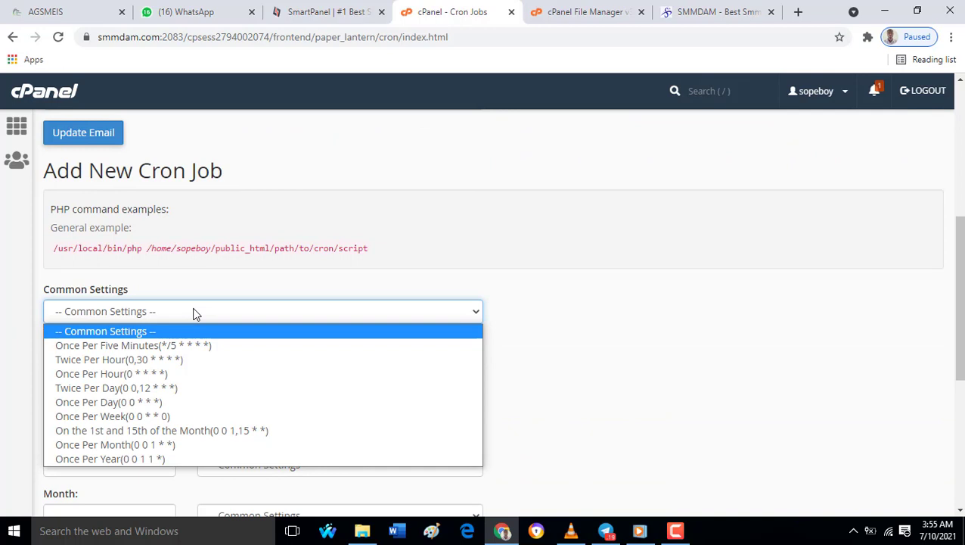
left_click(195, 348)
Briefly edit the Minute value, then restore the Once Per Five Minutes schedule
scroll(198, 347, "down", 2)
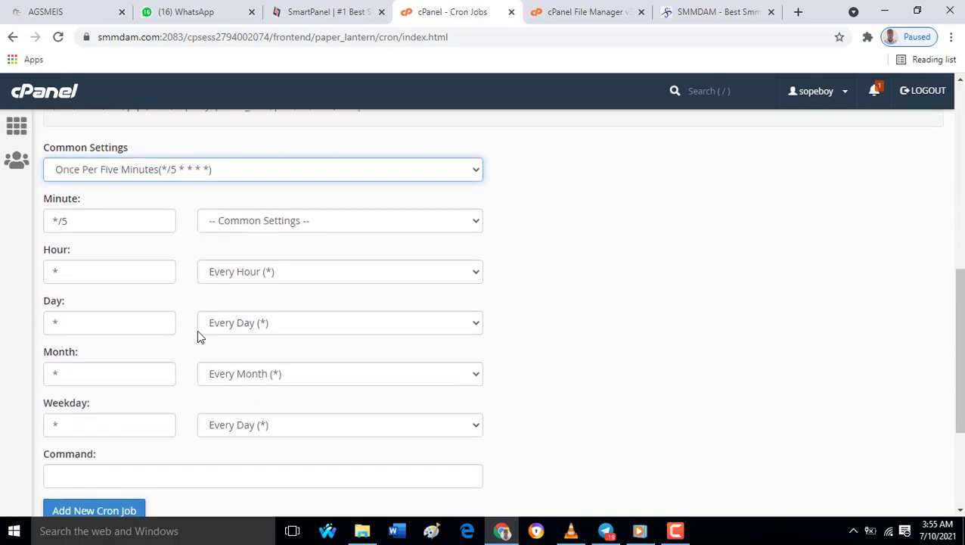
left_click(256, 223)
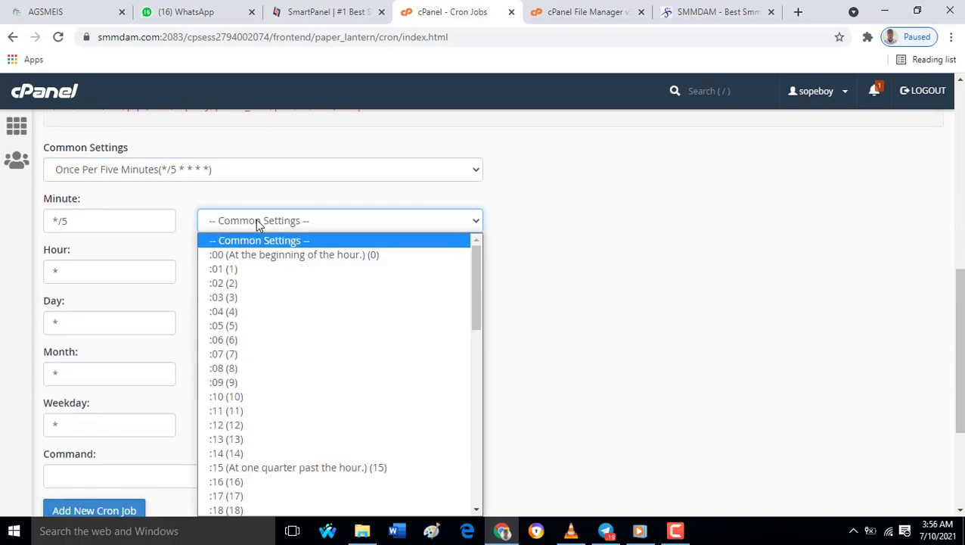
left_click(255, 221)
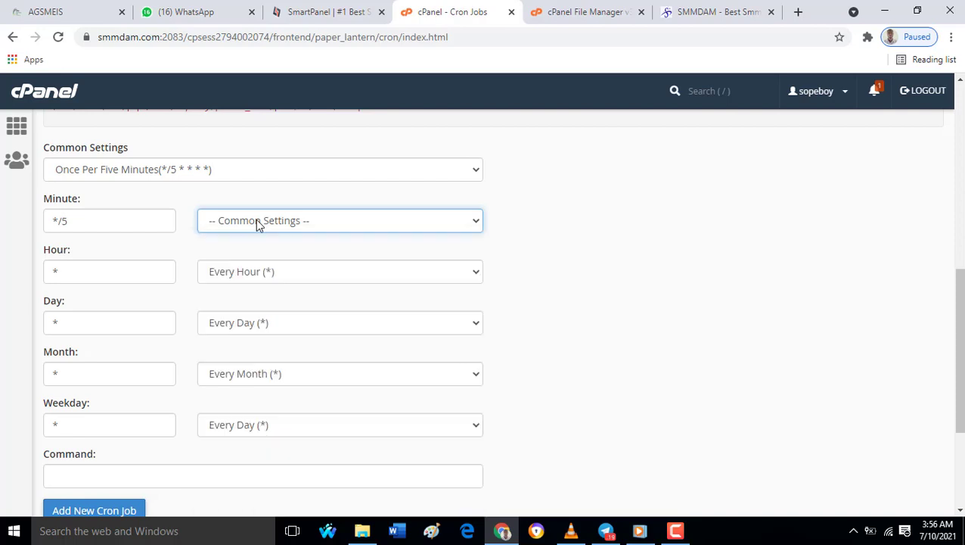
left_click(87, 228)
key("BackSpace")
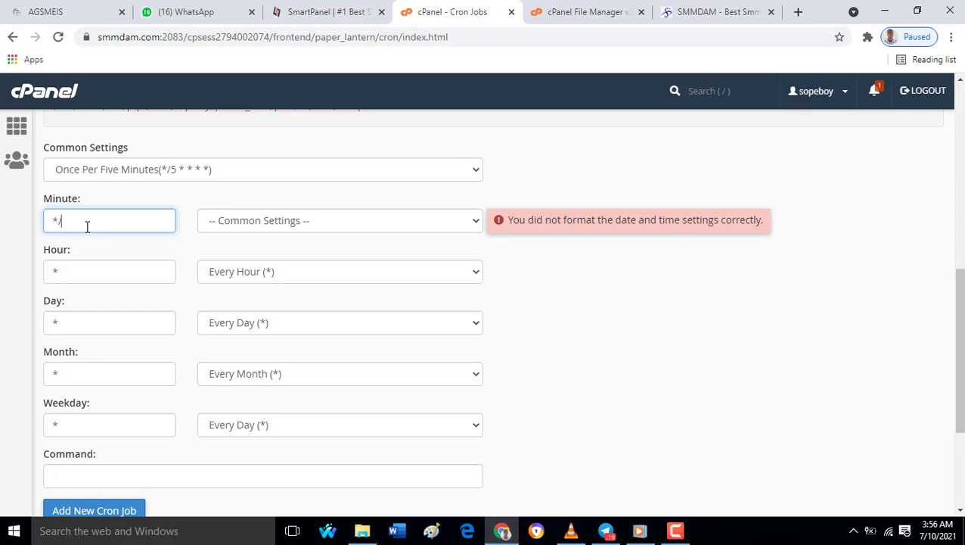
left_click(148, 205)
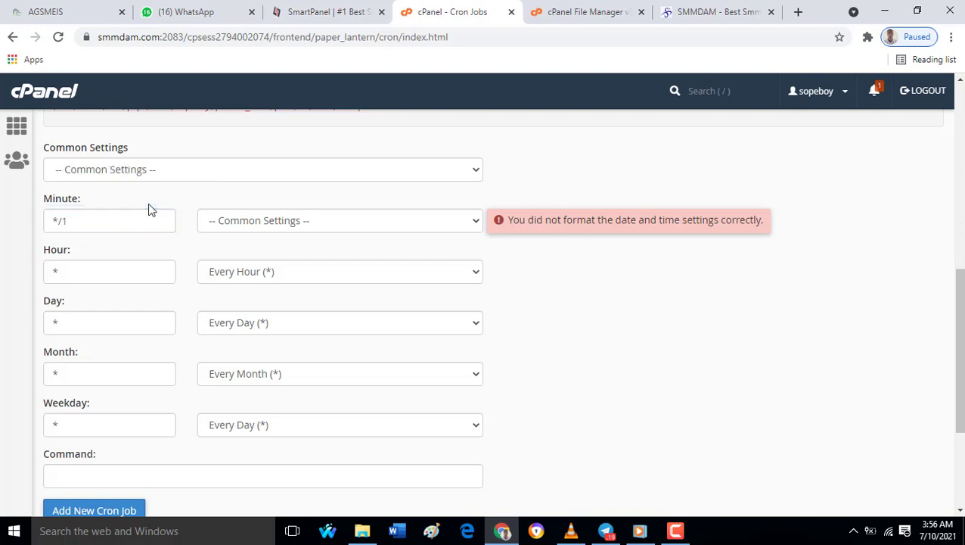
left_click(206, 174)
left_click(198, 196)
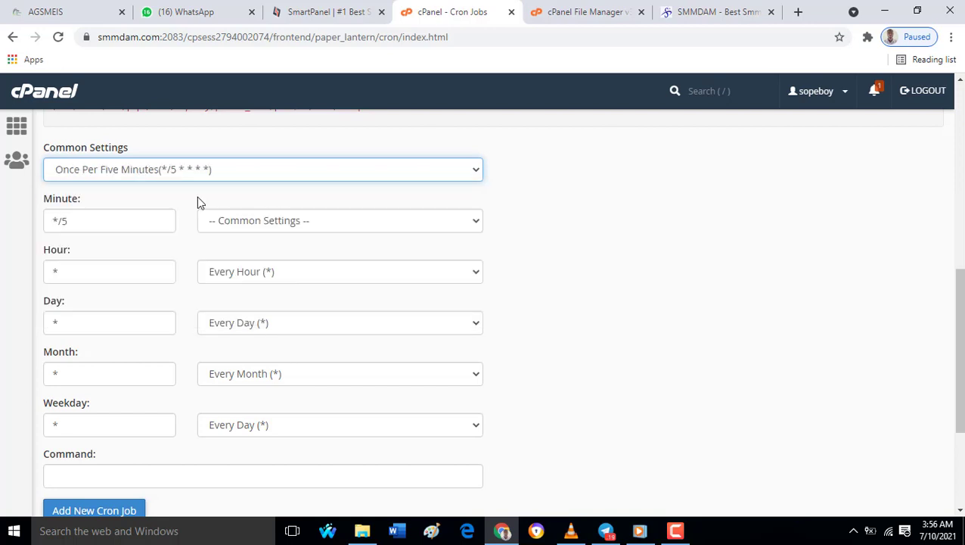
left_click(278, 225)
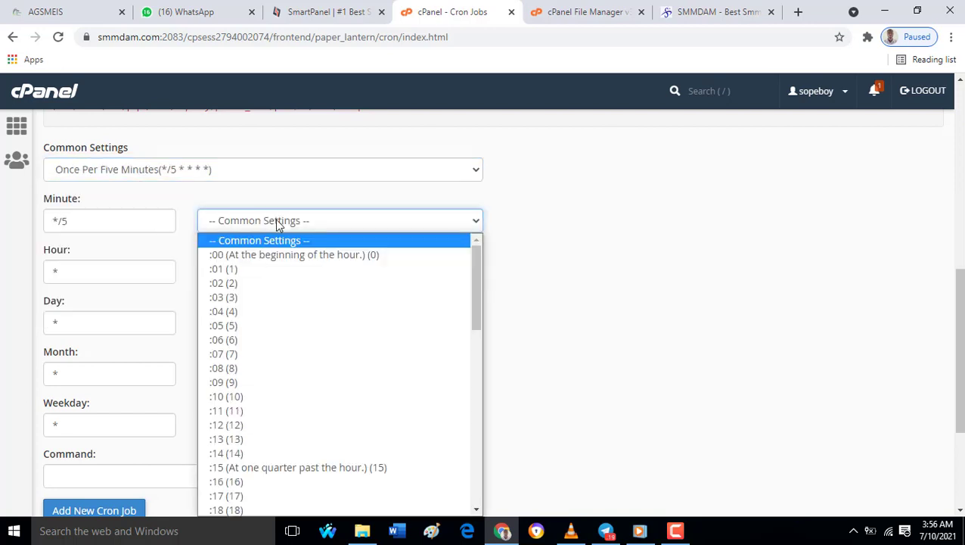
left_click(279, 225)
scroll(117, 291, "down", 3)
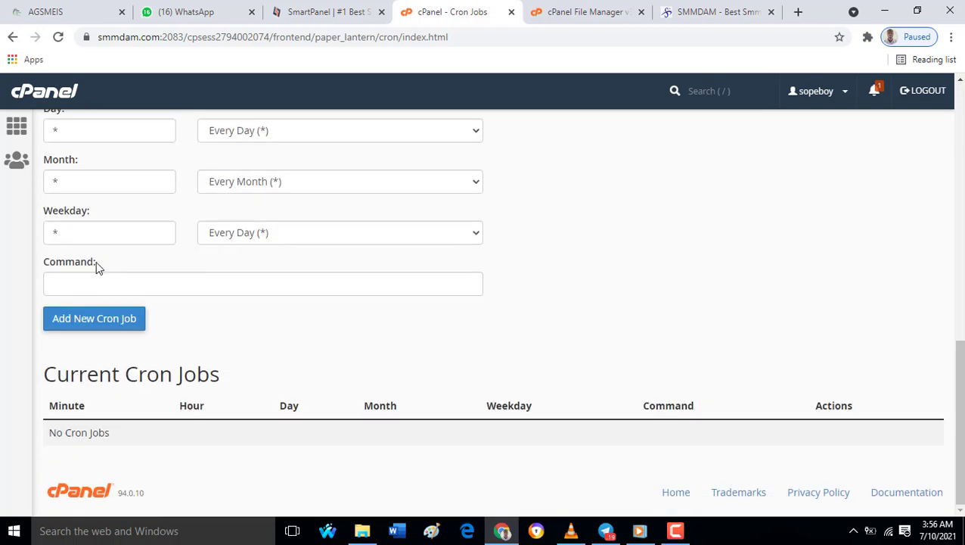
Copy the first wget order cron line from the SmartPanel docs' How to add Cronjob section
left_click(78, 281)
left_click(326, 12)
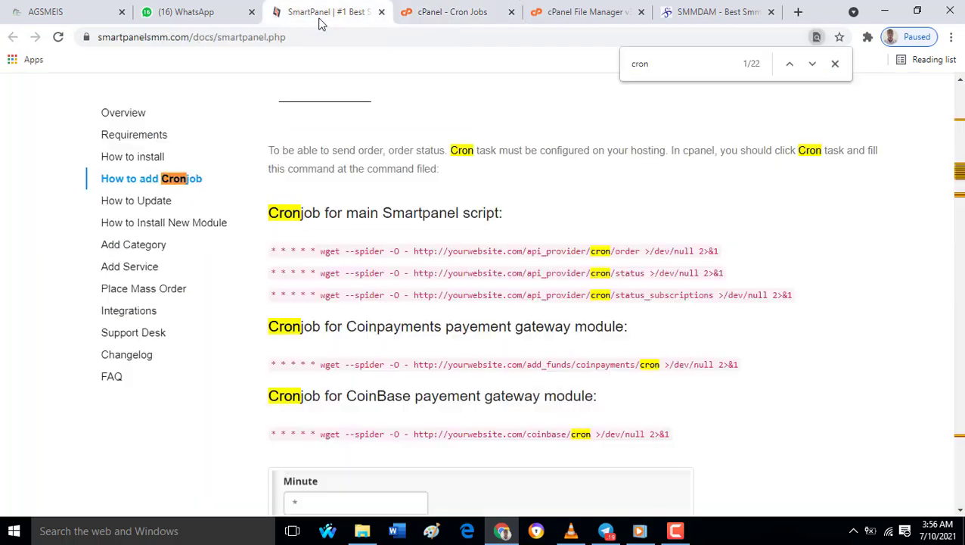
scroll(183, 215, "up", 3)
left_click(119, 137)
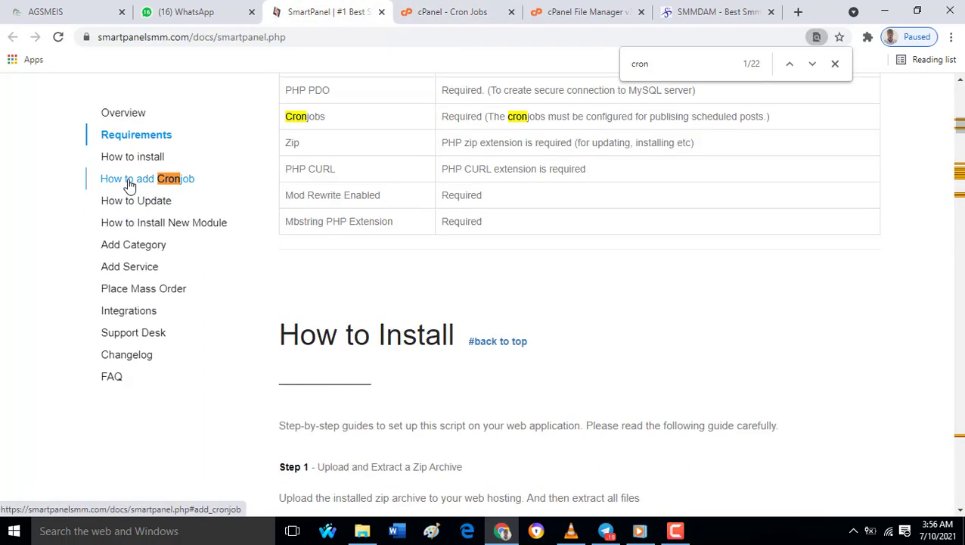
left_click(167, 183)
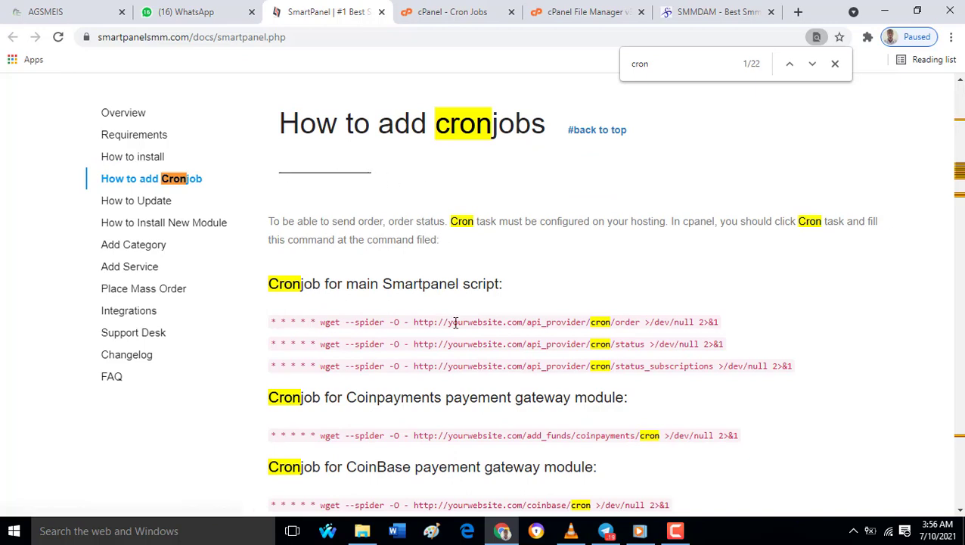
scroll(447, 302, "down", 1)
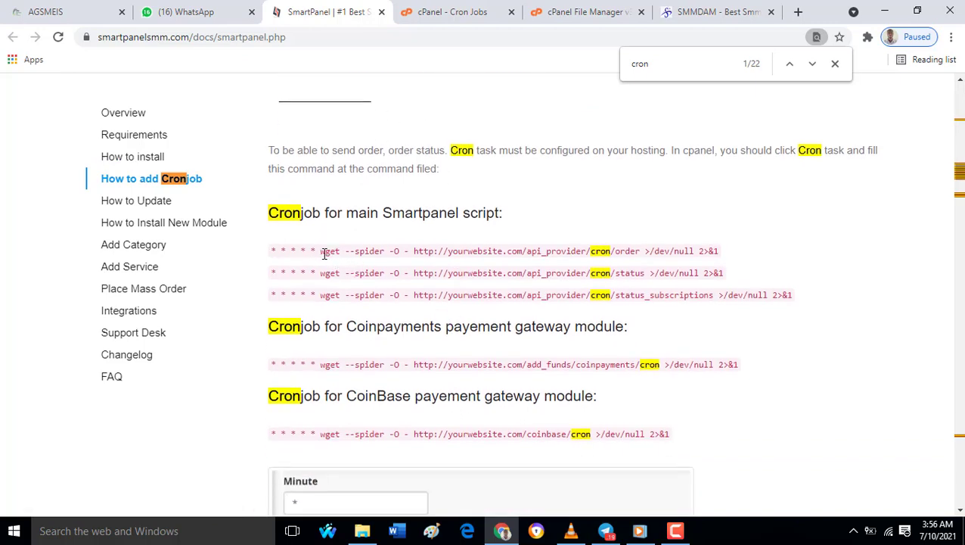
left_click_drag(720, 250, 270, 250)
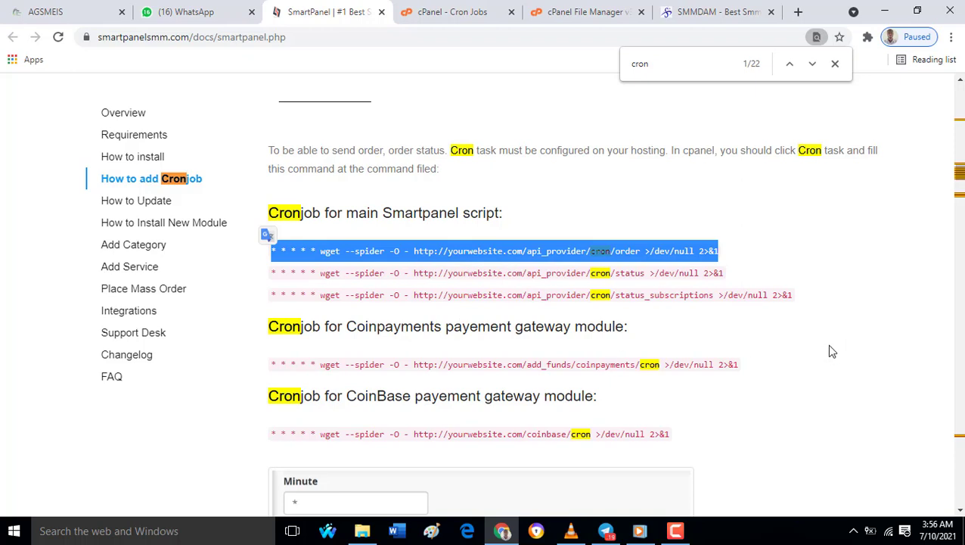
right_click(679, 251)
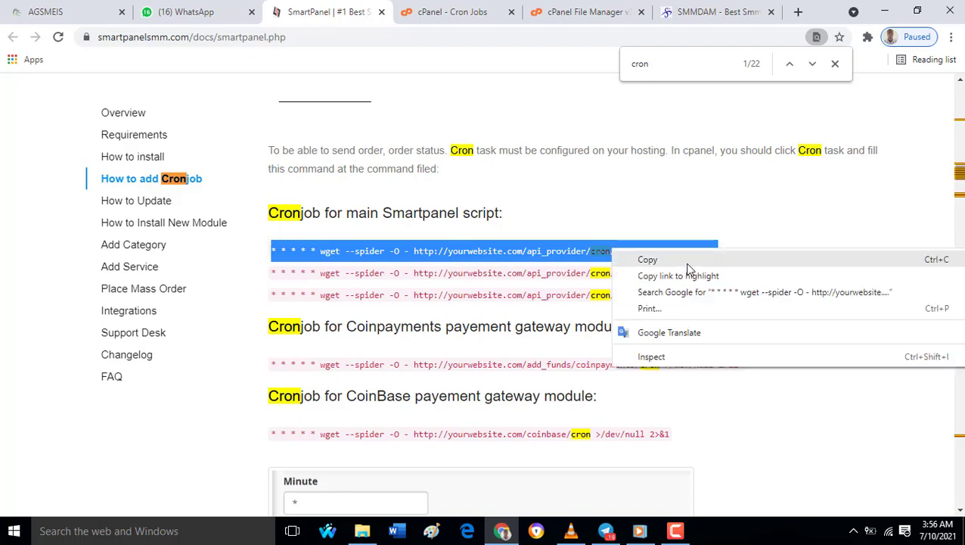
left_click(685, 261)
Paste the order line into cPanel's Command field and select the word 'yourwebsite'
left_click(409, 12)
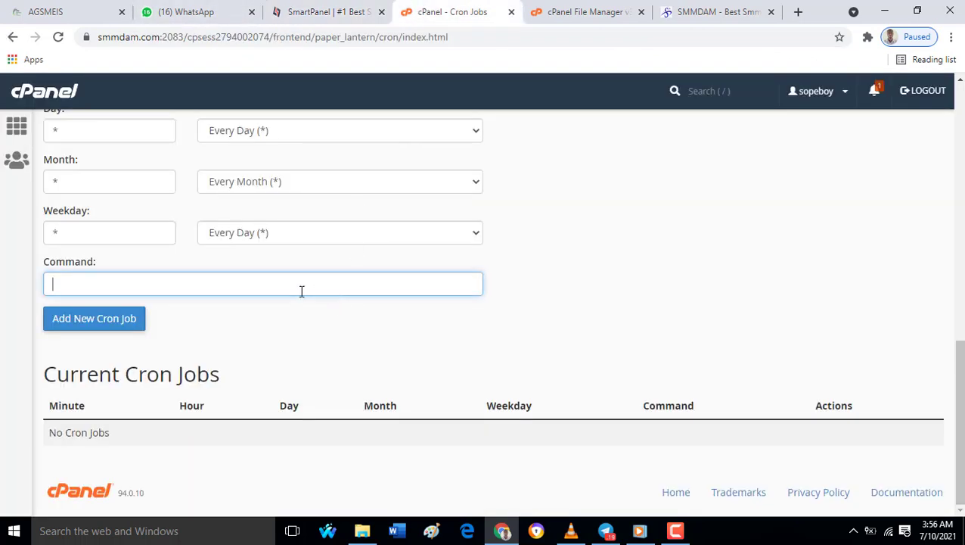
right_click(280, 287)
left_click(328, 373)
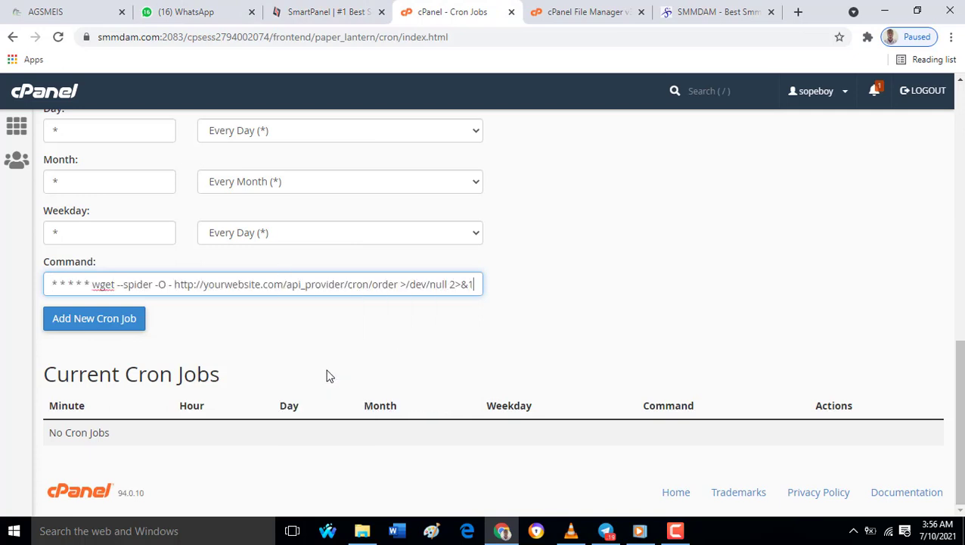
double_click(227, 285)
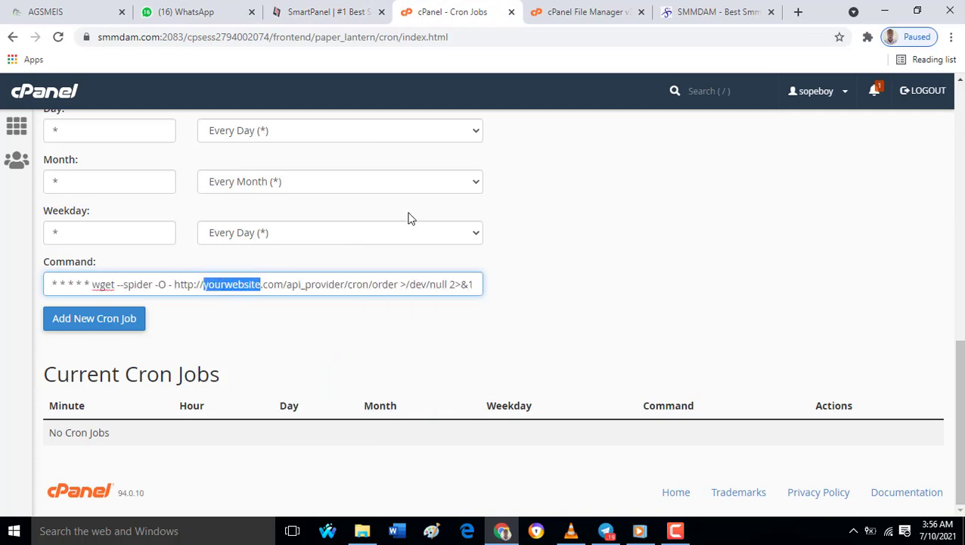
Select smmdam.com/ in the SMMDAM site's address bar
left_click(668, 18)
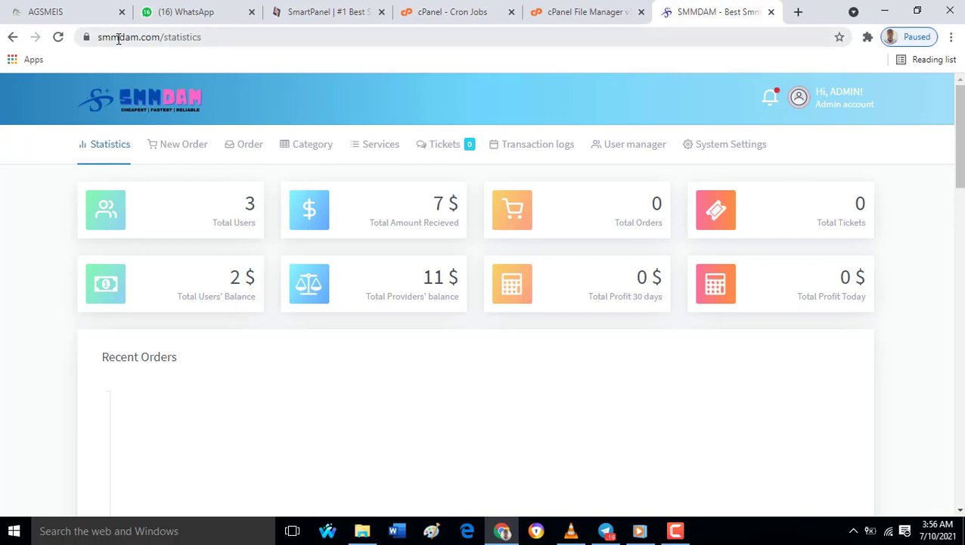
left_click(155, 36)
left_click(160, 36)
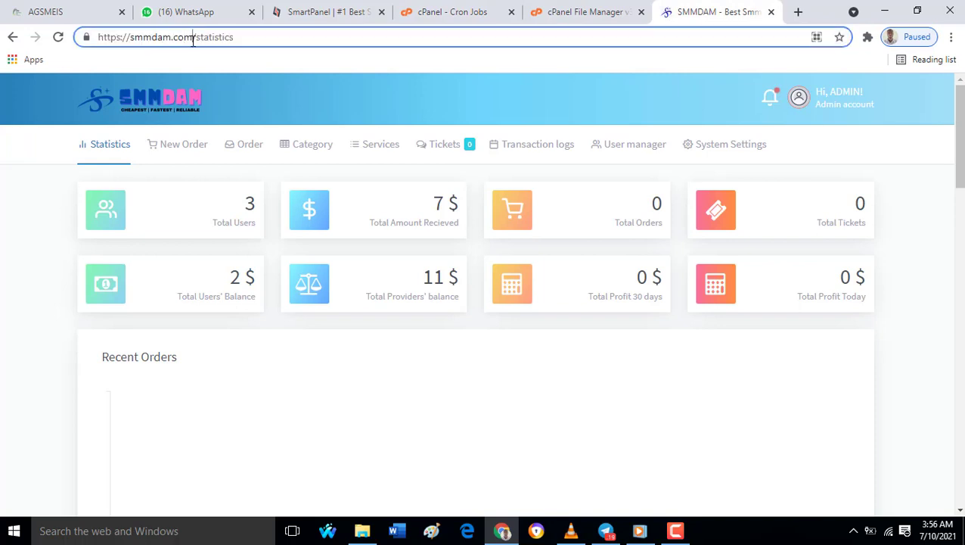
left_click_drag(193, 36, 129, 38)
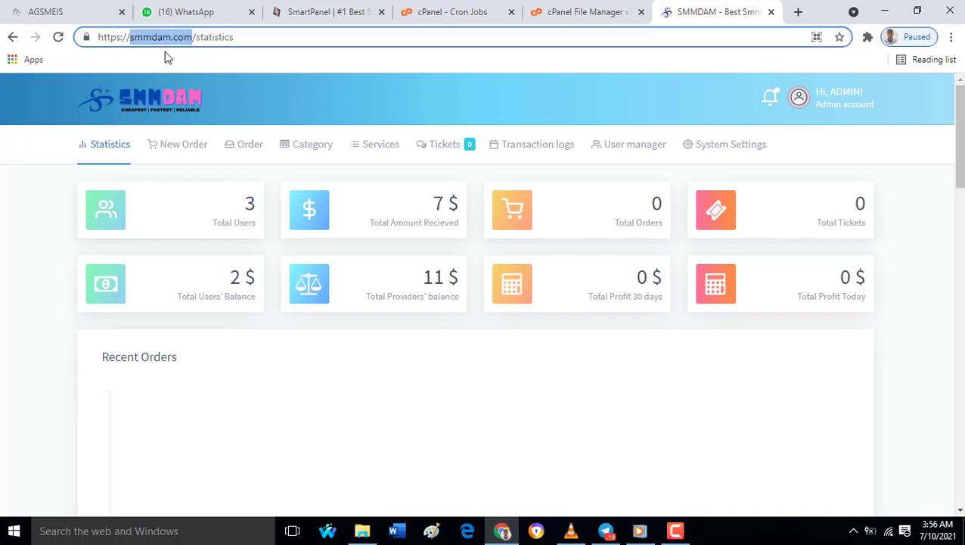
right_click(165, 43)
left_click(192, 97)
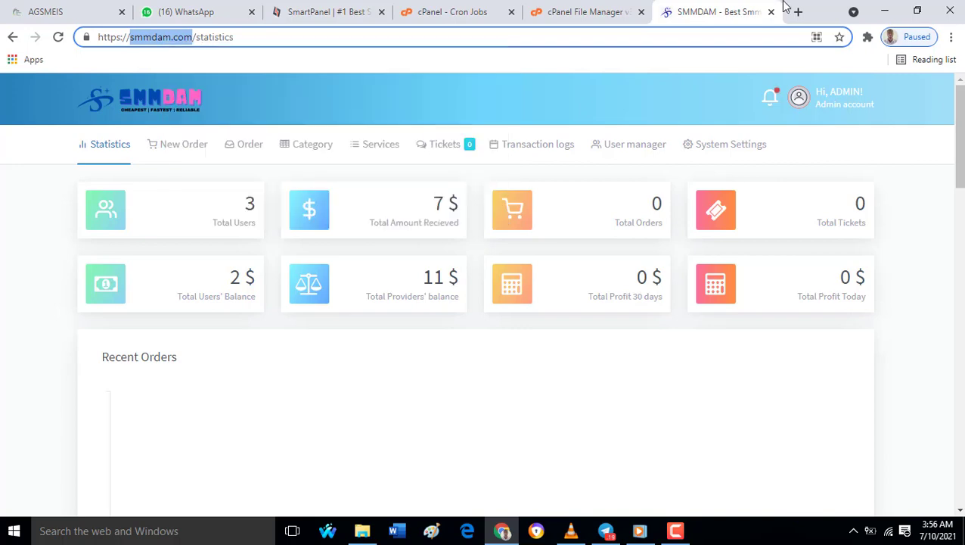
left_click(594, 12)
left_click(453, 11)
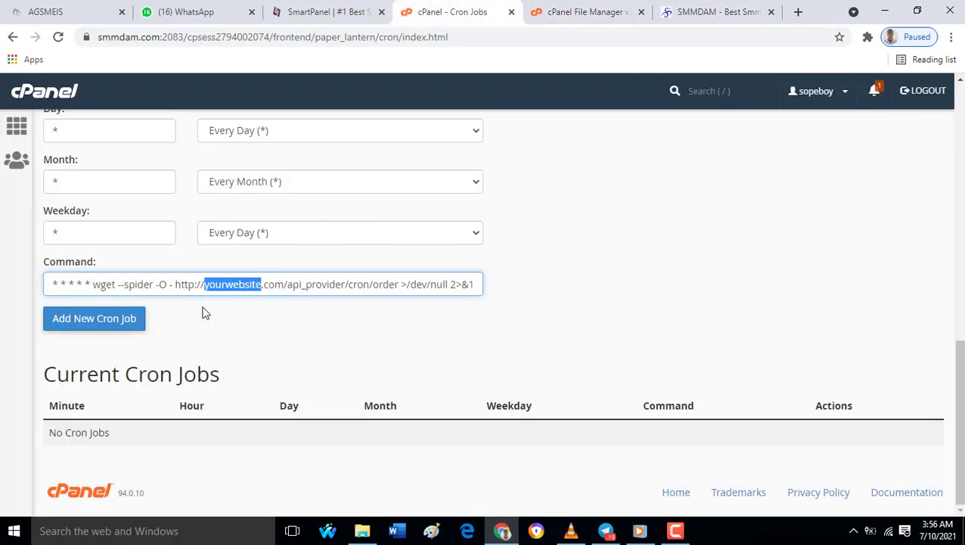
right_click(227, 285)
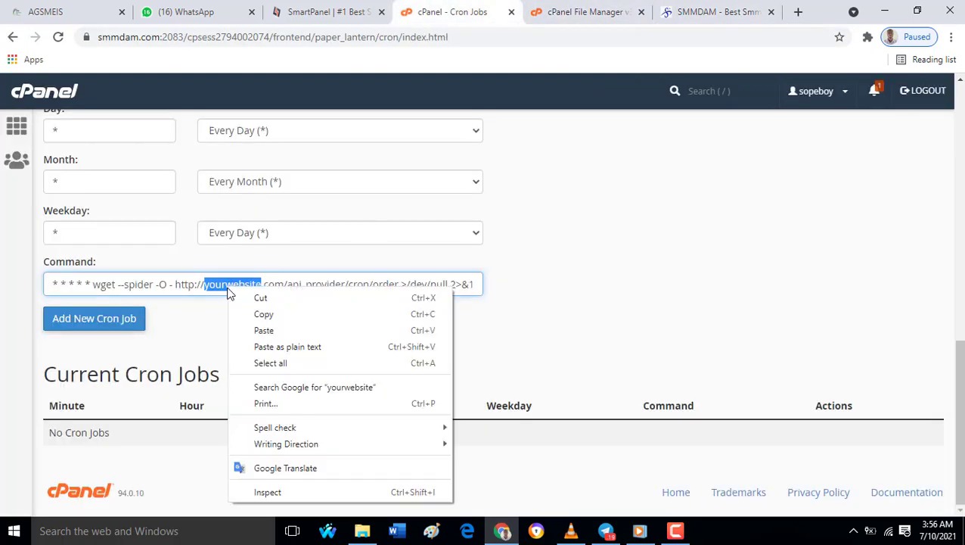
left_click(264, 331)
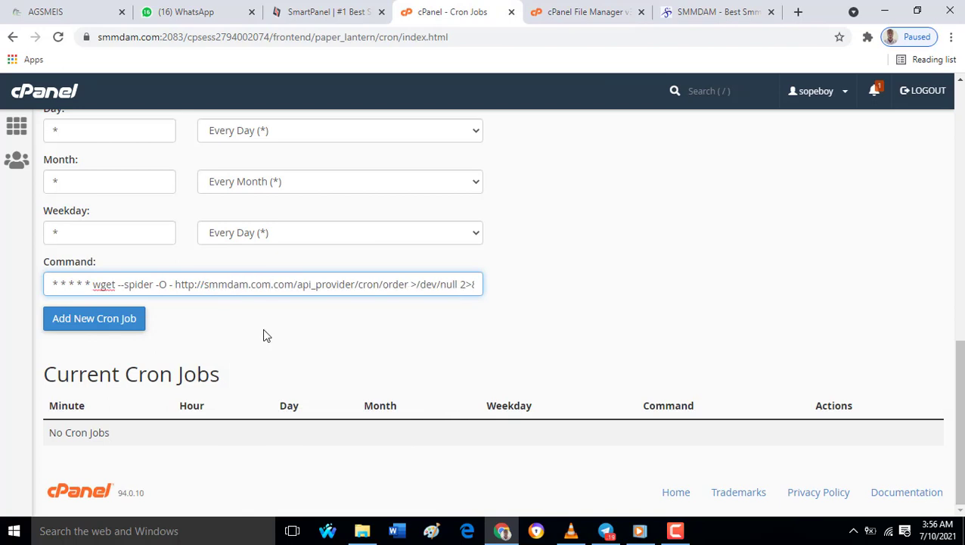
key("Delete")
key("Delete")
key("Delete")
key("Delete")
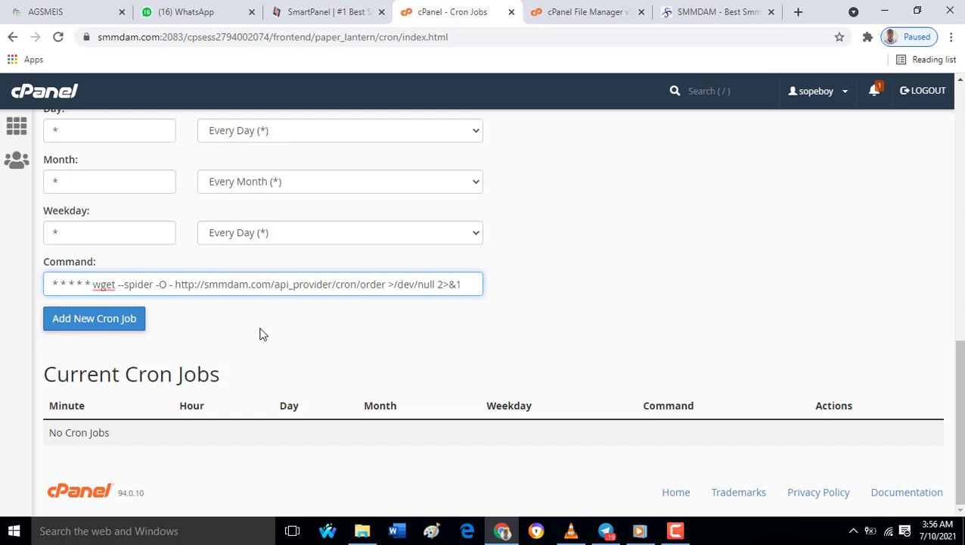
Submit the order cron job, try https in the command, then revert it to http
left_click(262, 334)
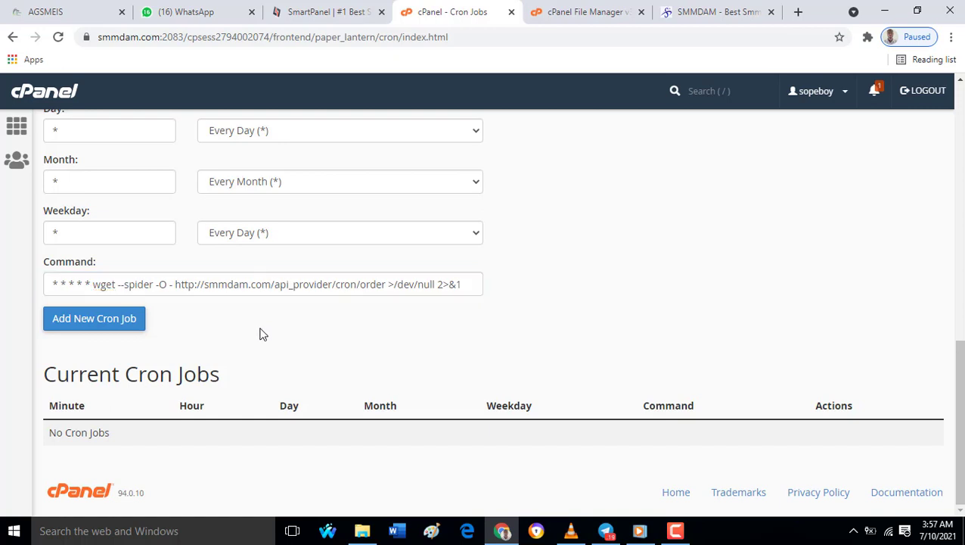
left_click(92, 318)
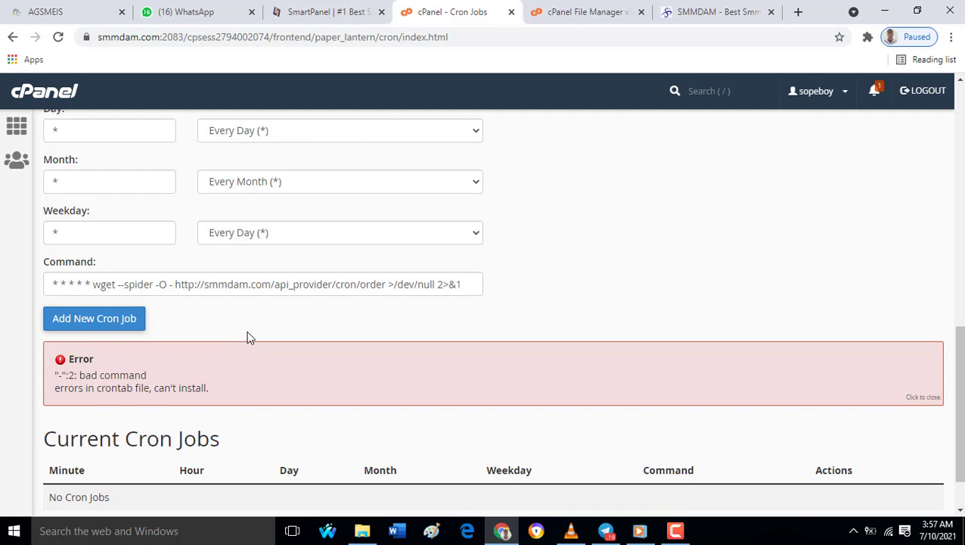
left_click(195, 285)
type("s")
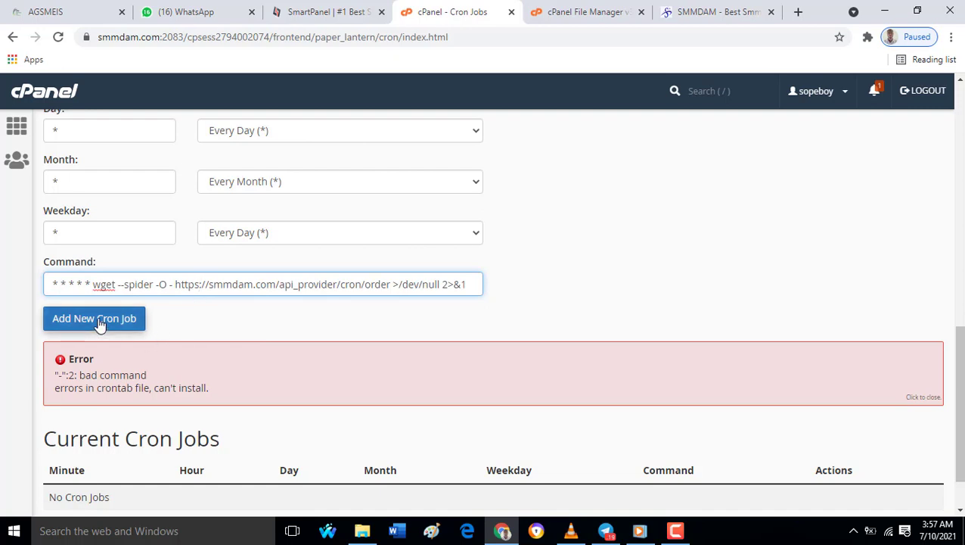
left_click(98, 321)
left_click(199, 284)
key("BackSpace")
Set the minute to :01 and resubmit, getting the bad command crontab error
scroll(216, 318, "up", 4)
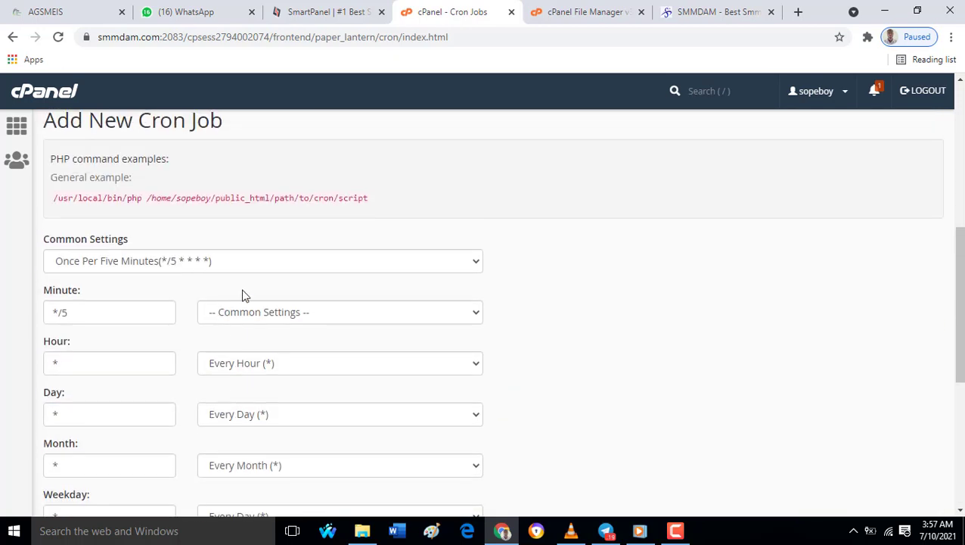
left_click(244, 311)
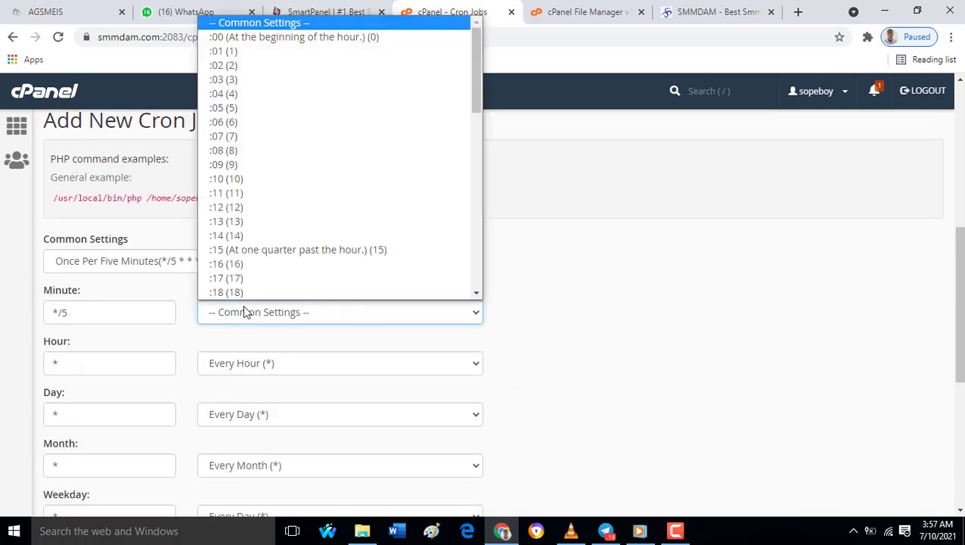
left_click(246, 51)
scroll(220, 286, "down", 5)
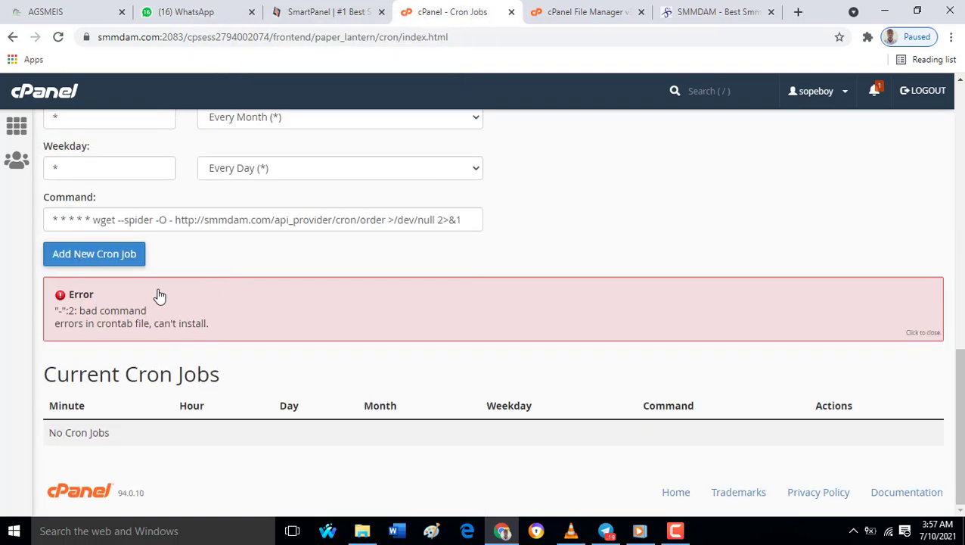
left_click(94, 254)
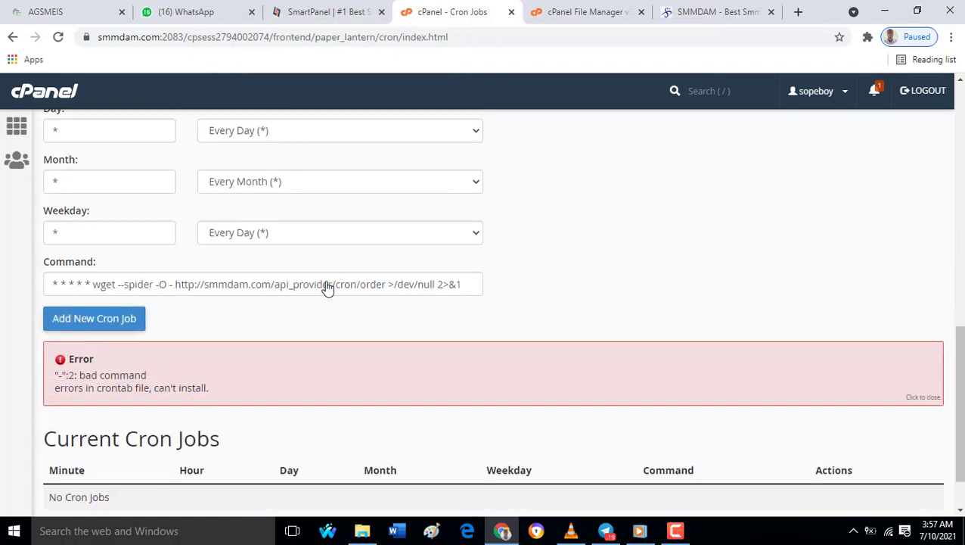
scroll(327, 286, "down", 1)
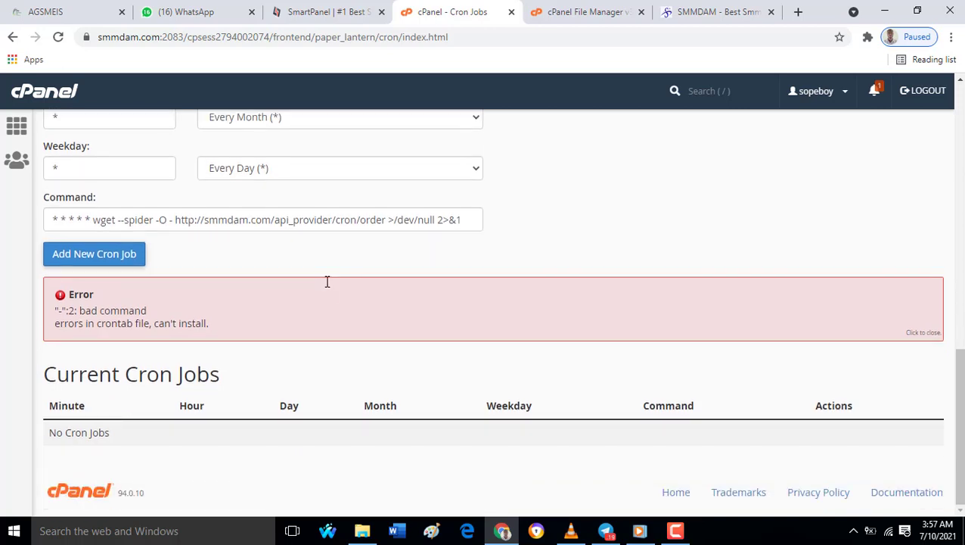
left_click(675, 531)
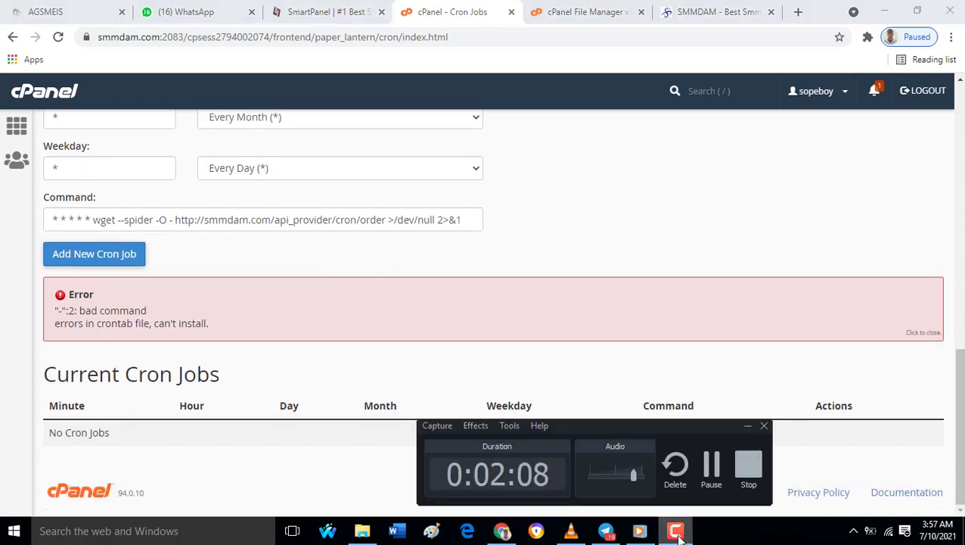
left_click(368, 387)
Delete the stray five asterisks before wget and add the order cron job running at minute 1
scroll(140, 255, "up", 1)
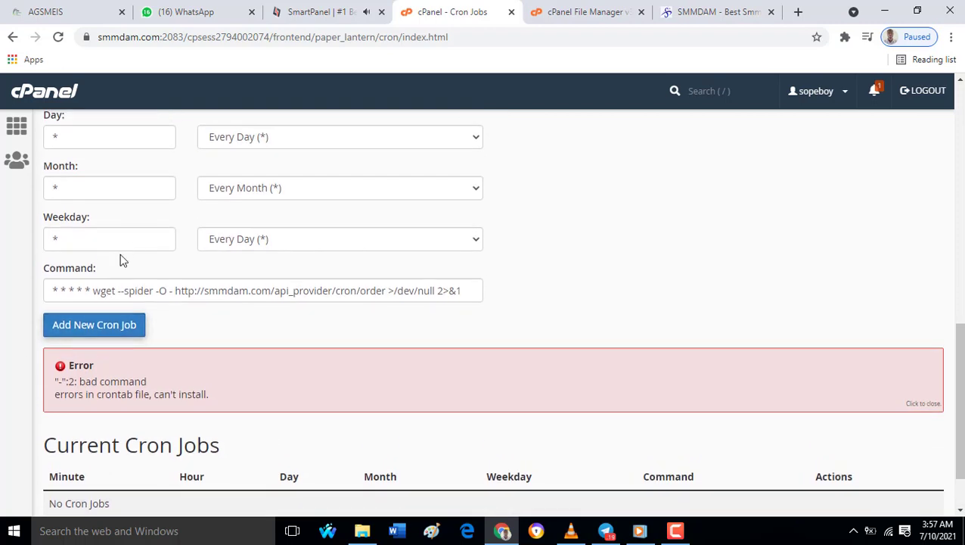
left_click_drag(92, 291, 4, 294)
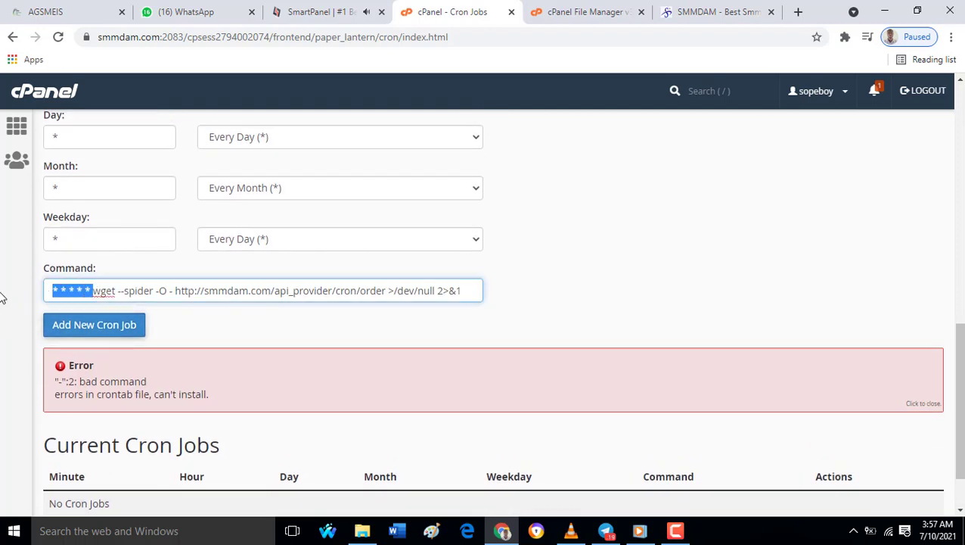
key("BackSpace")
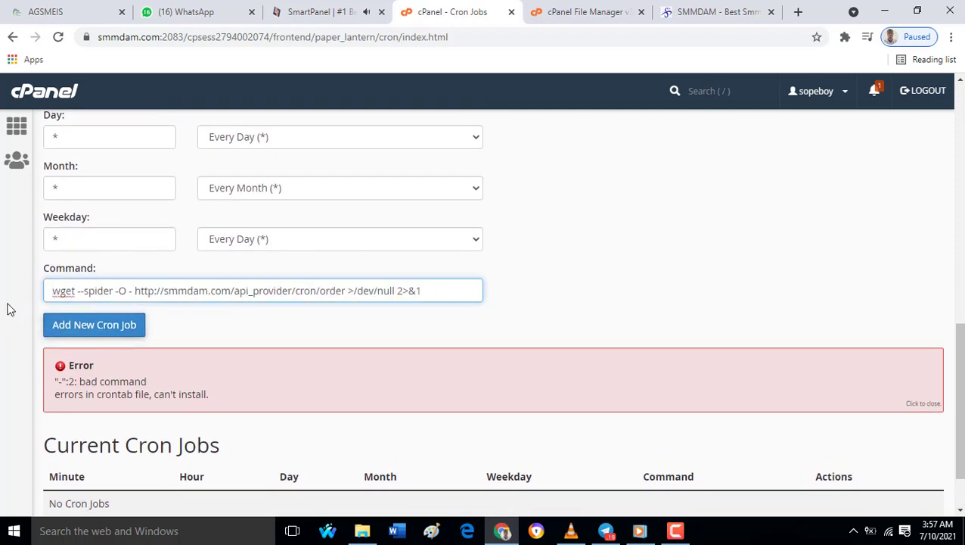
left_click(95, 327)
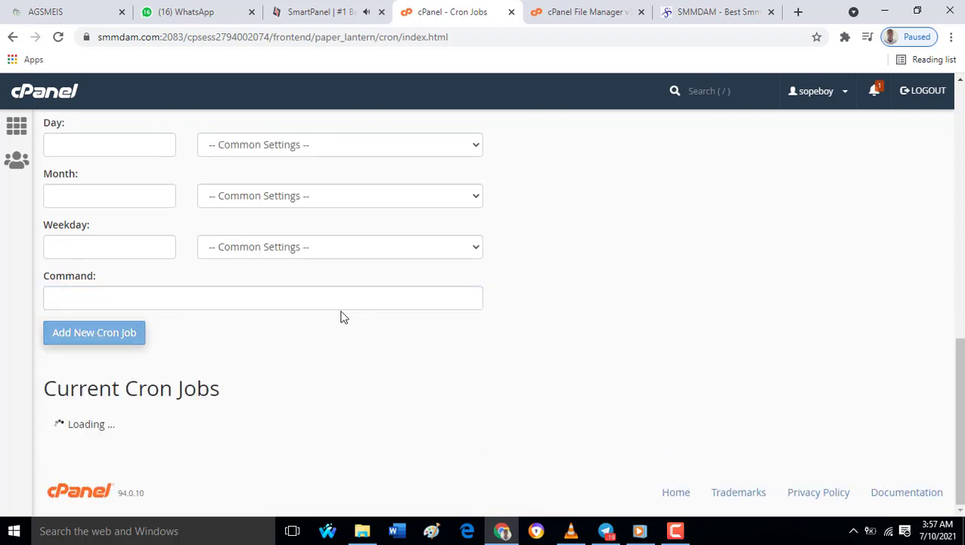
scroll(363, 382, "down", 1)
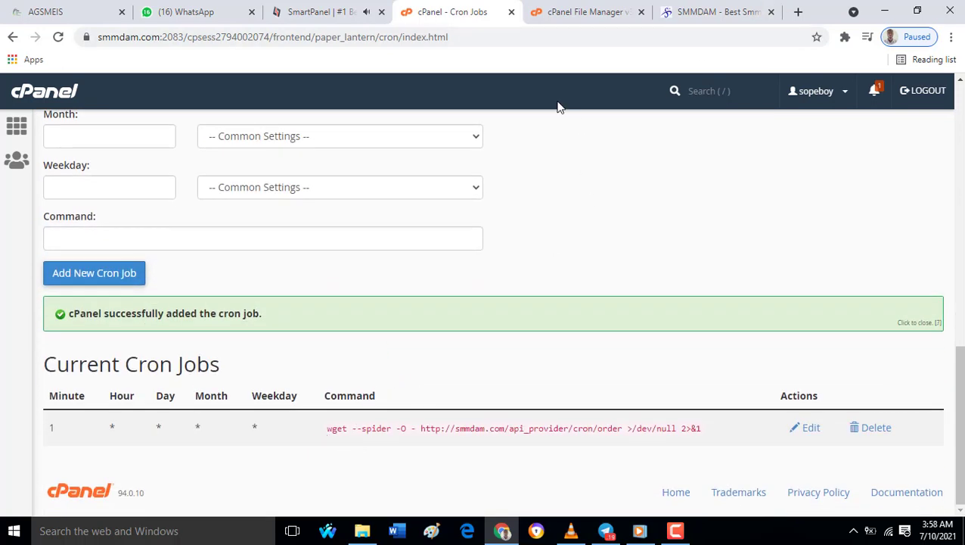
Copy the cron/status wget command line from the SmartPanel documentation
left_click(363, 20)
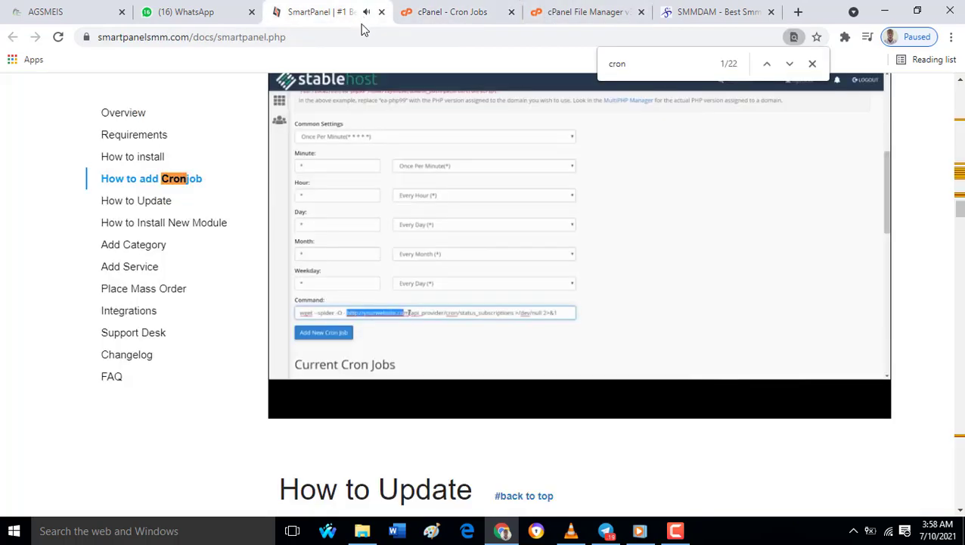
scroll(390, 157, "up", 5)
scroll(405, 181, "up", 1)
scroll(401, 189, "down", 1)
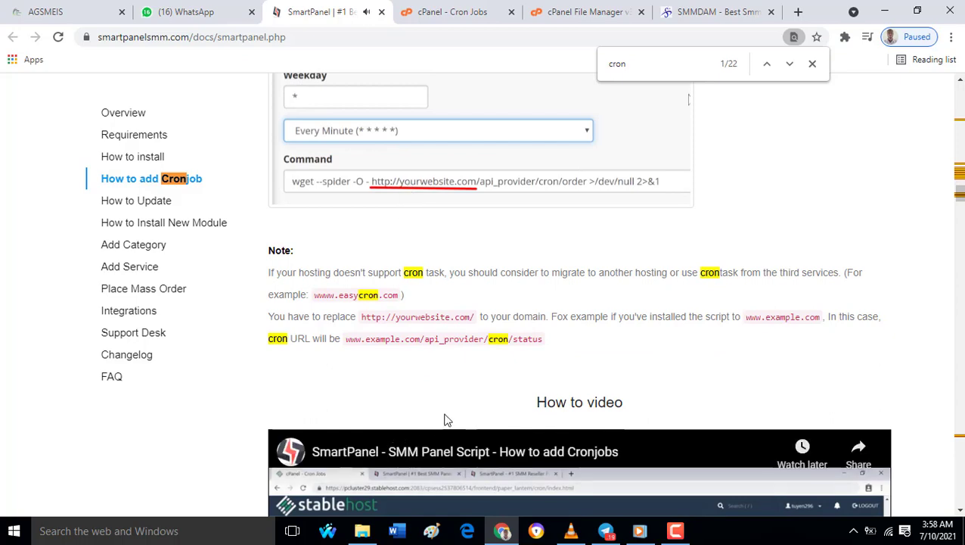
scroll(491, 439, "down", 1)
scroll(528, 456, "down", 4)
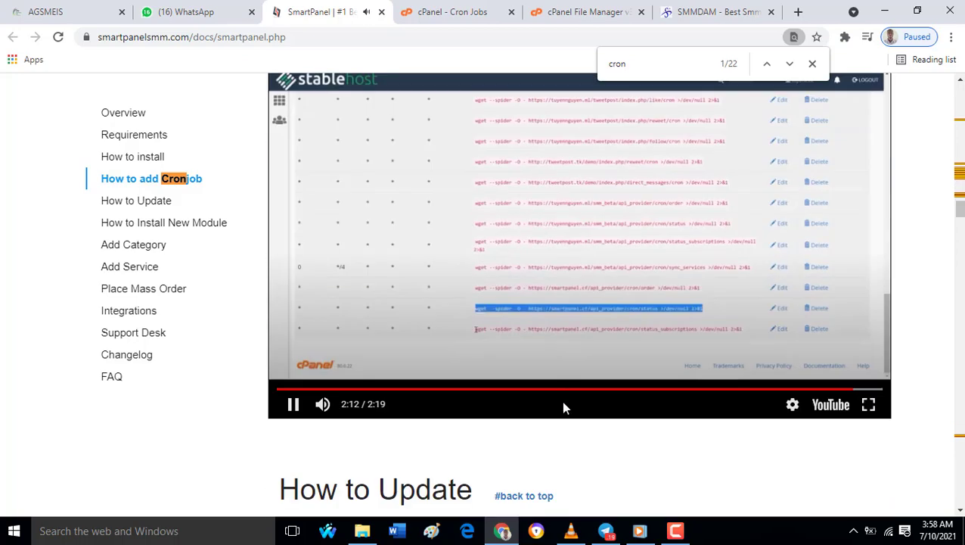
left_click(293, 403)
scroll(643, 193, "up", 8)
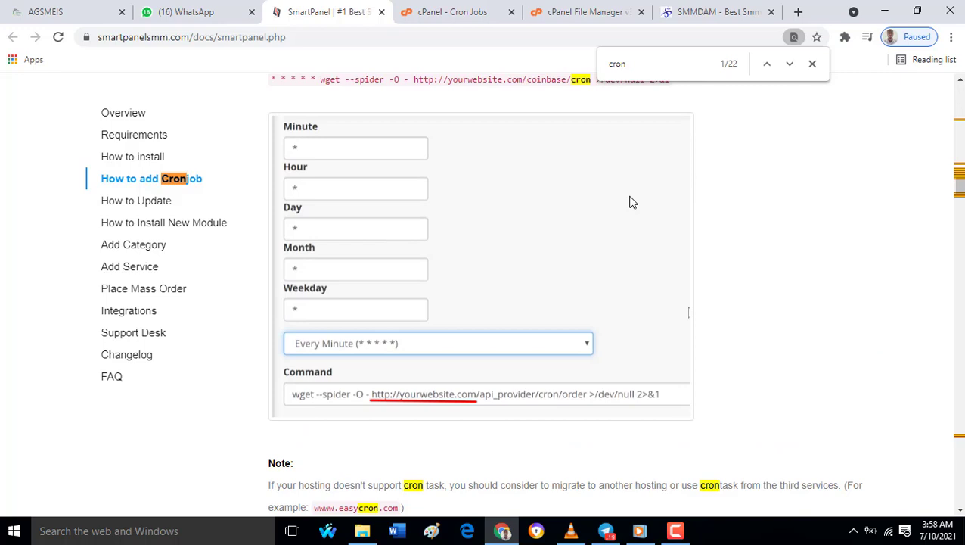
scroll(628, 202, "up", 5)
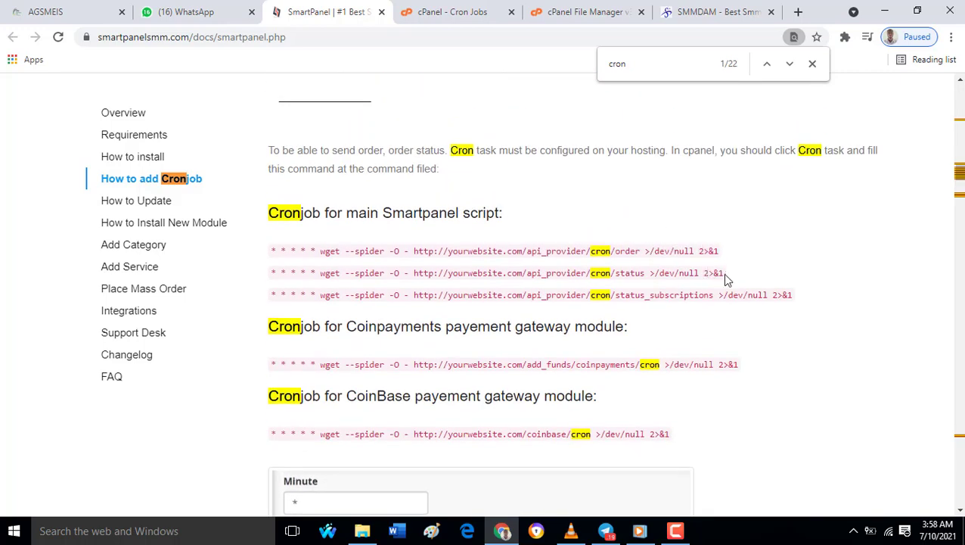
left_click_drag(723, 273, 322, 276)
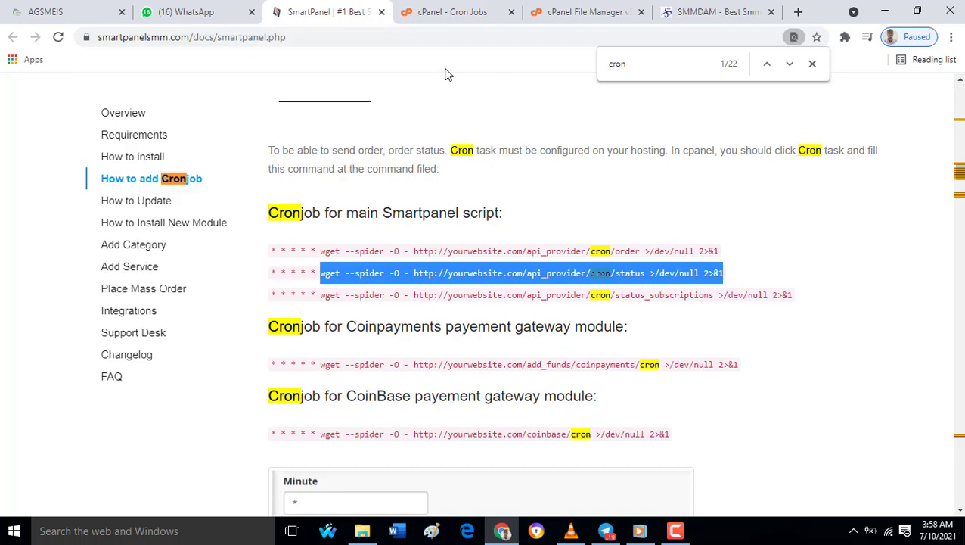
right_click(444, 278)
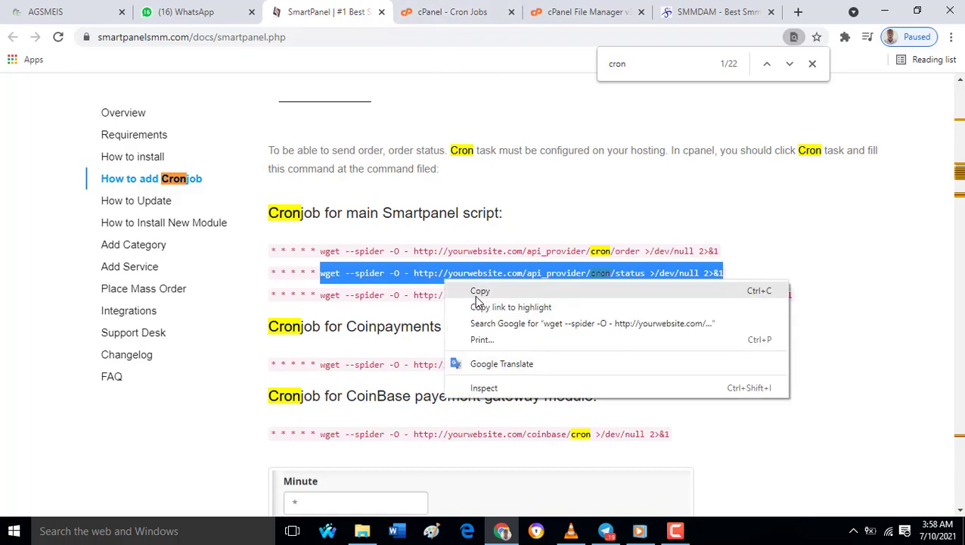
left_click(480, 292)
Back in cPanel, set the new job's schedule to Once Per Five Minutes (*/5)
left_click(437, 16)
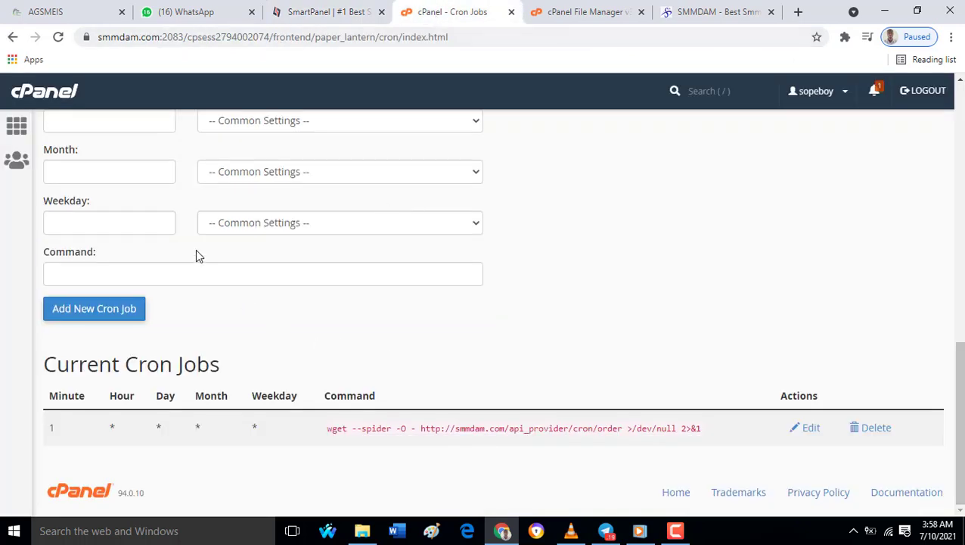
scroll(275, 267, "up", 3)
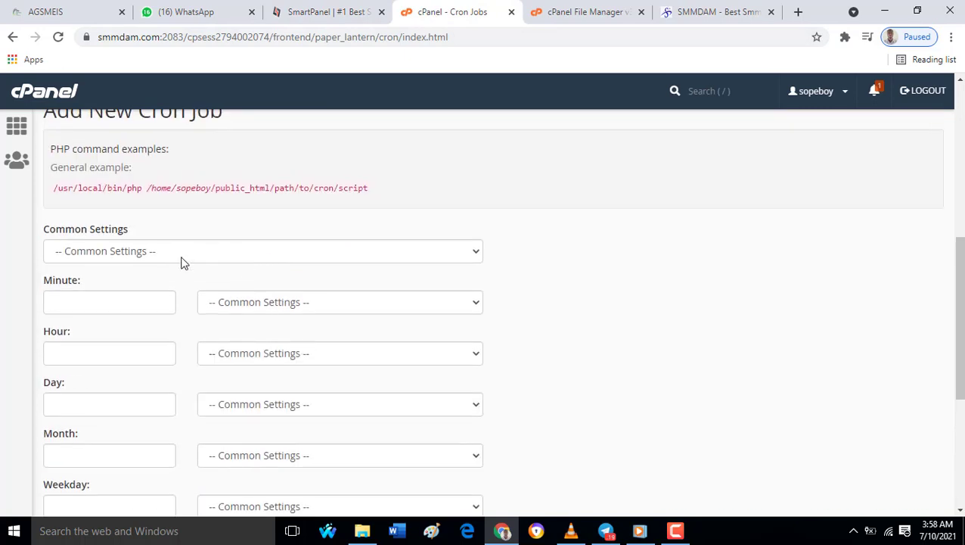
left_click(179, 257)
left_click(181, 287)
left_click(237, 302)
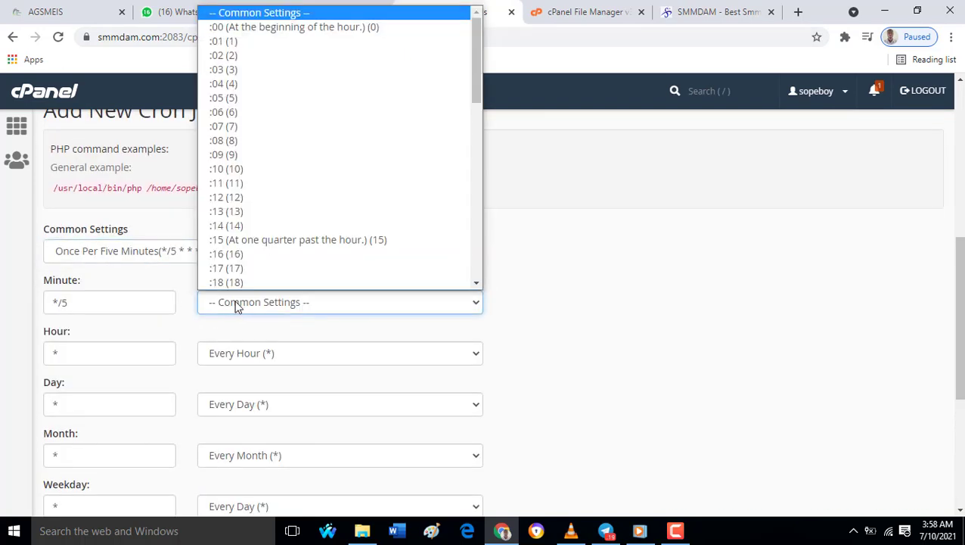
scroll(230, 45, "down", 1)
left_click(867, 303)
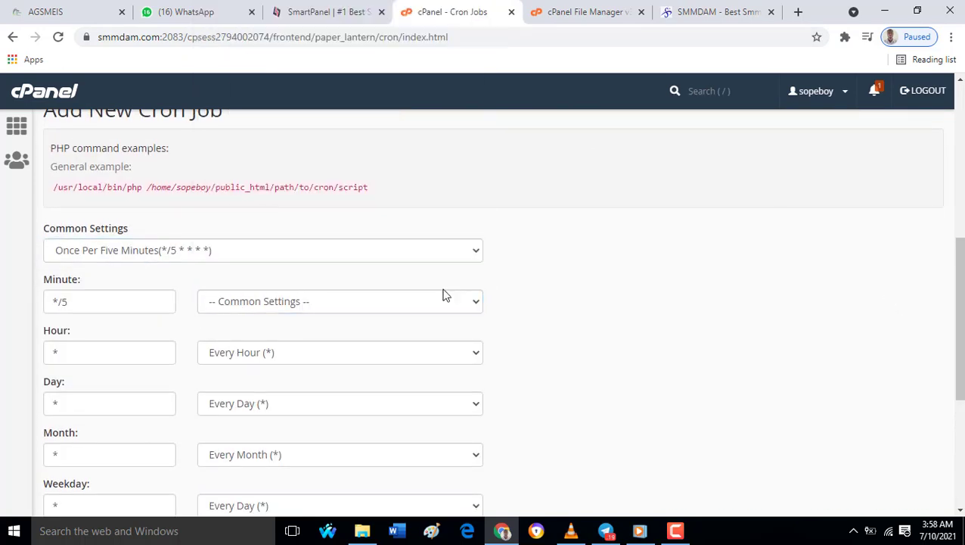
scroll(444, 295, "down", 4)
Paste the status command, replace 'yourwebsite' with smmdam.com, and add the cron job
left_click(190, 278)
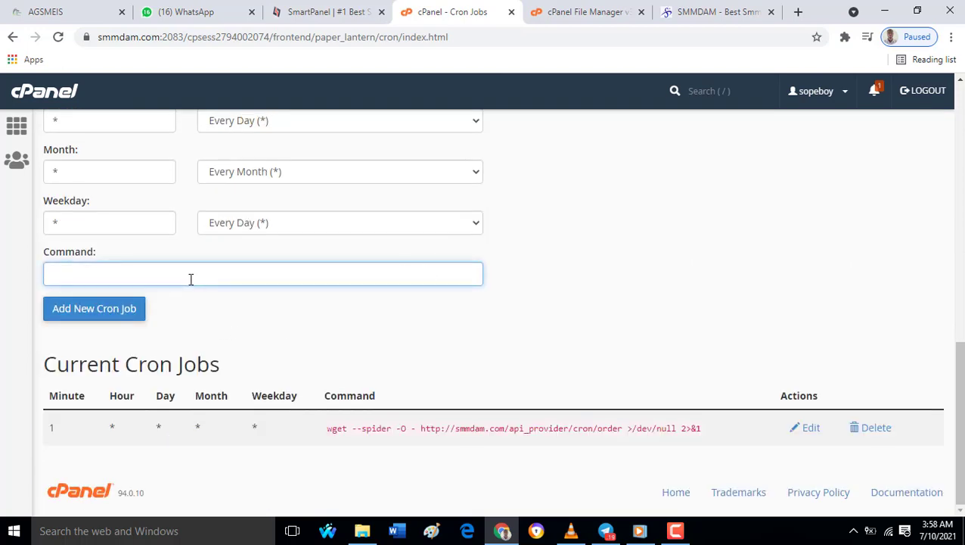
key("ctrl+v")
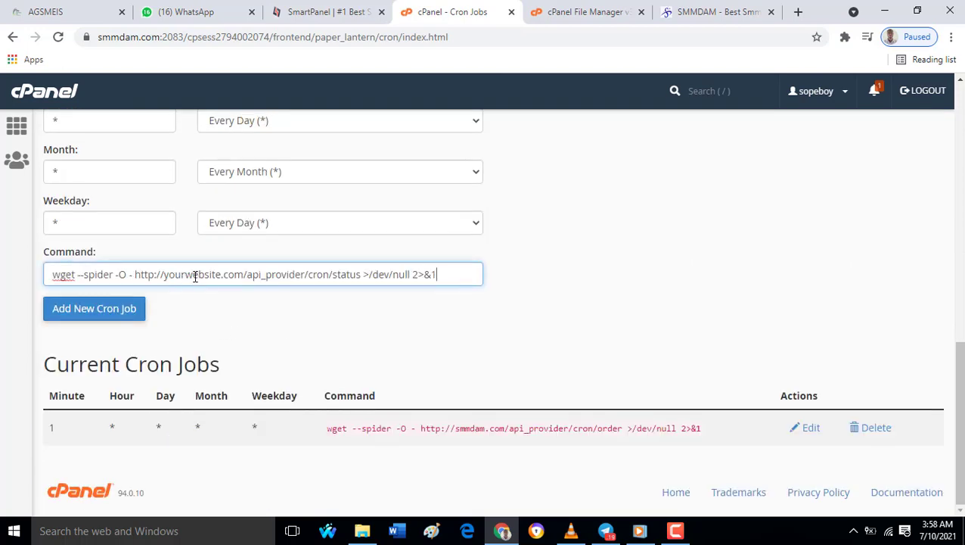
double_click(194, 277)
type("smmdam.co")
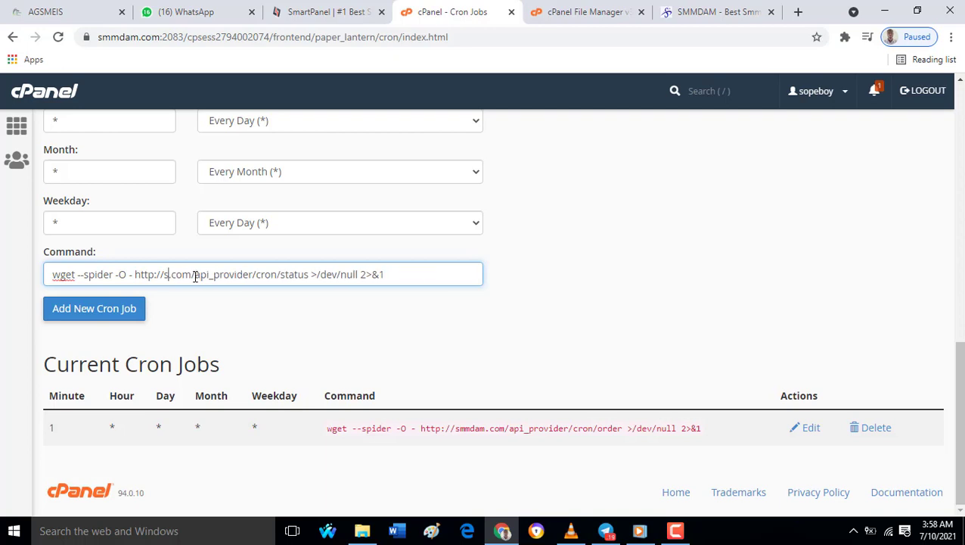
type("m")
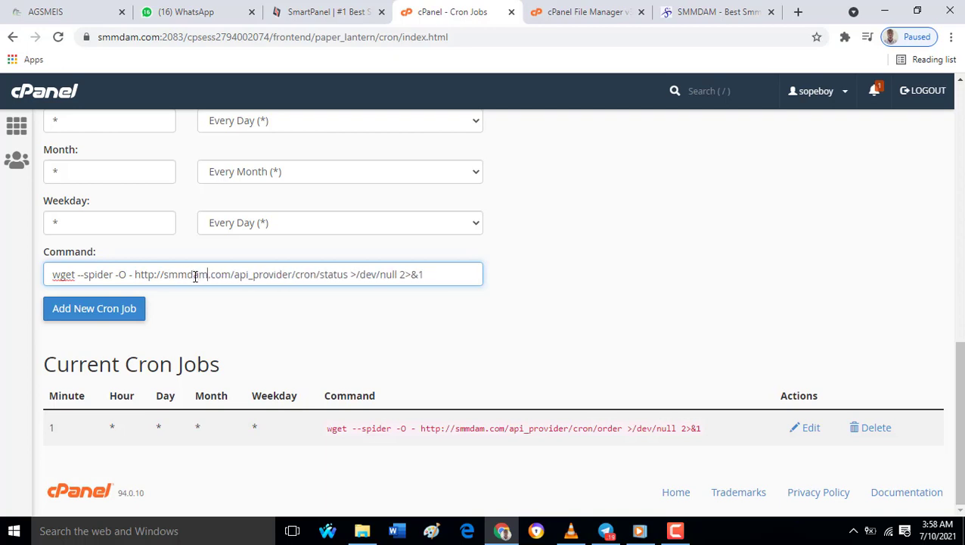
left_click(134, 308)
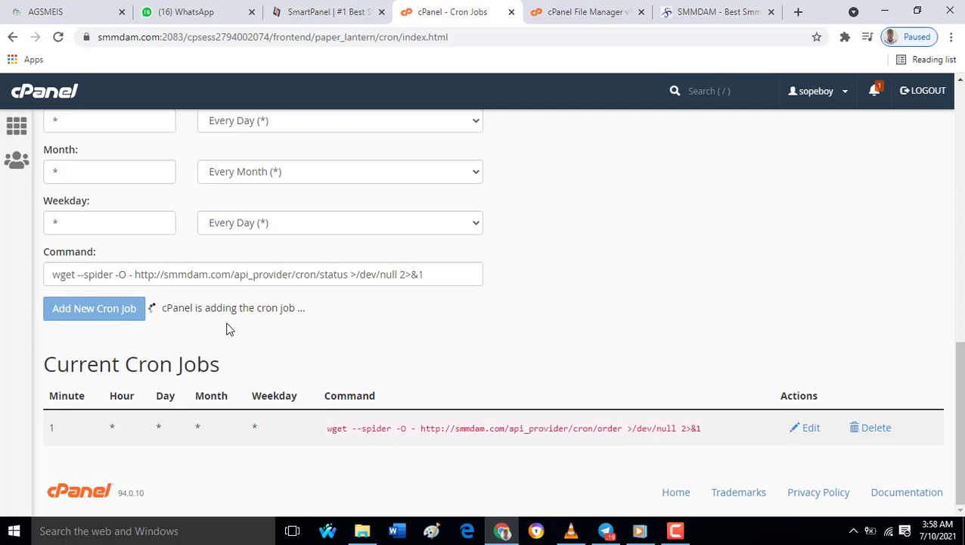
scroll(424, 324, "down", 1)
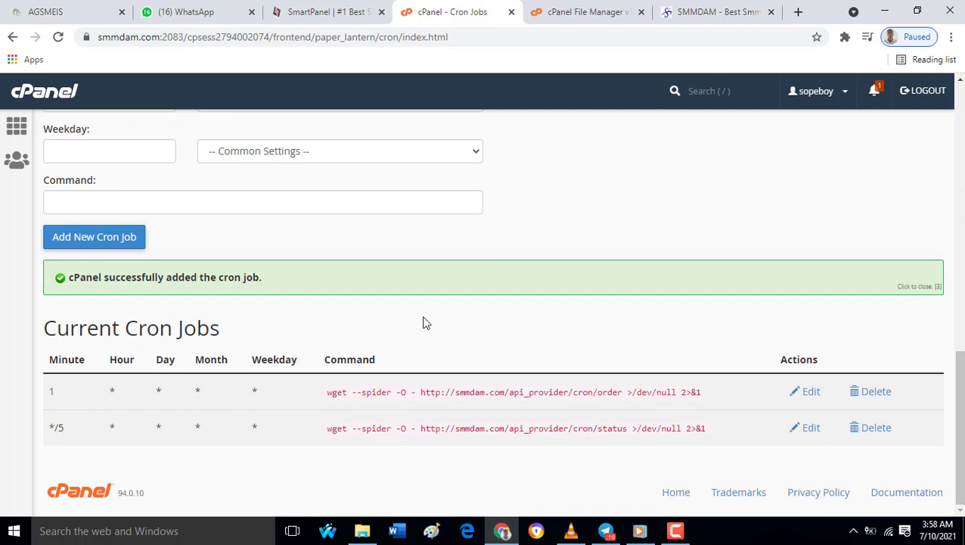
Delete the second, status cron job from Current Cron Jobs
scroll(560, 254, "up", 3)
scroll(530, 355, "down", 3)
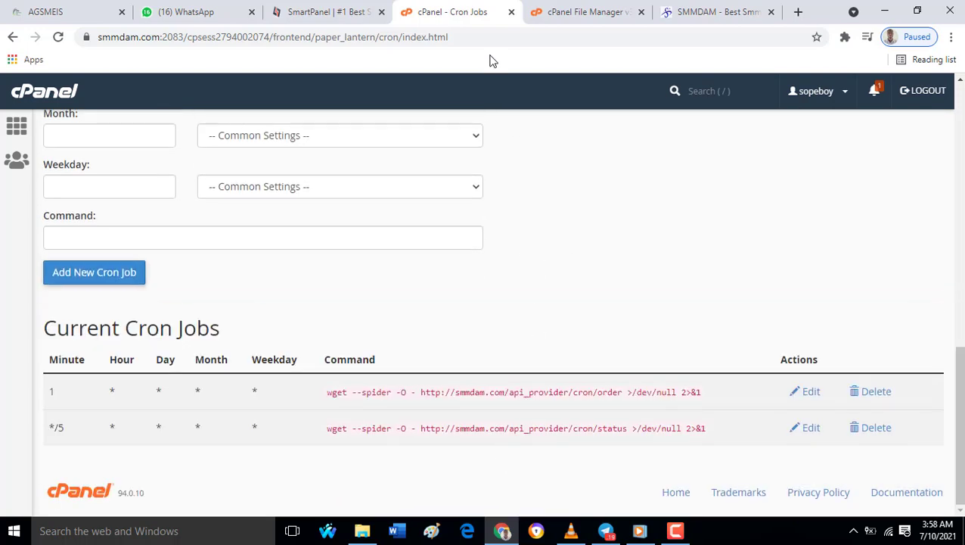
left_click(873, 428)
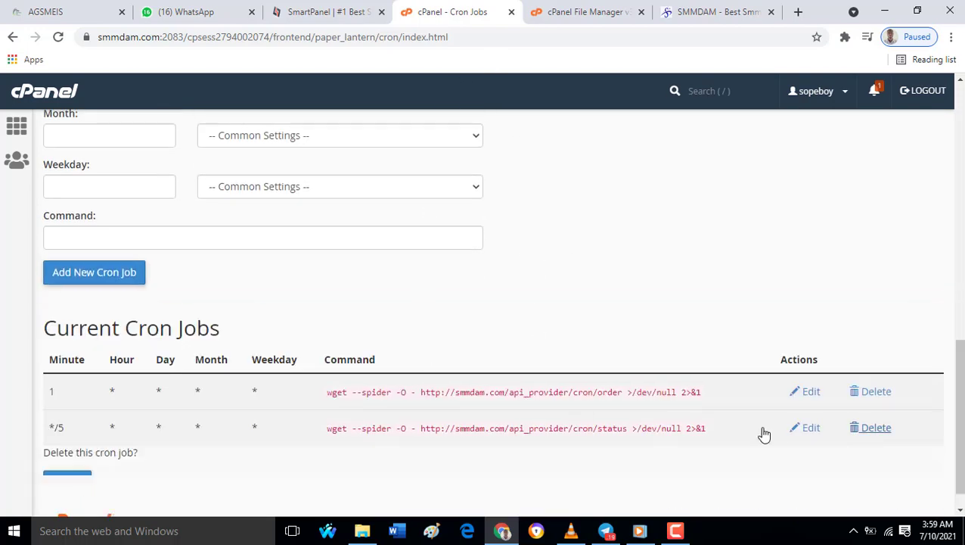
left_click(68, 482)
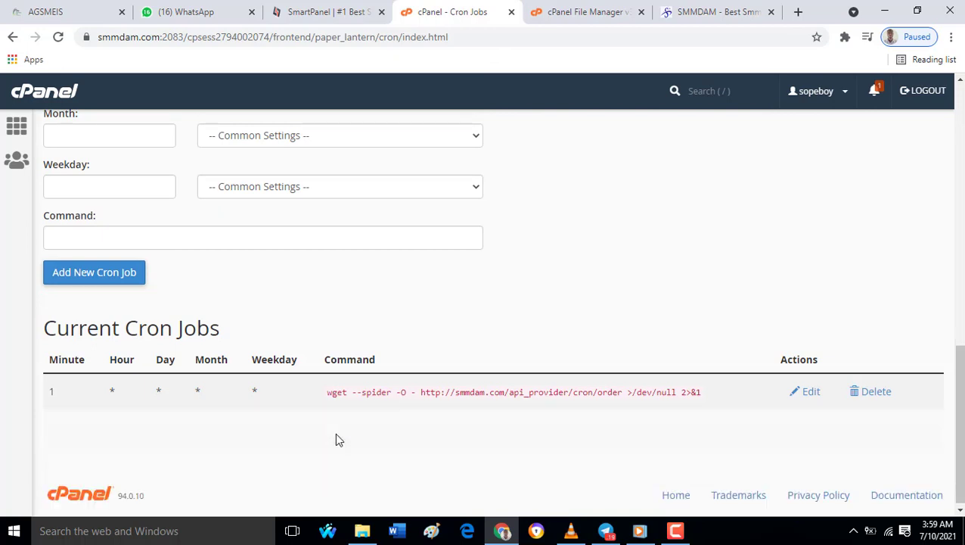
Set the new job's schedule to Once Per Five Minutes again
scroll(310, 371, "up", 5)
scroll(216, 401, "down", 1)
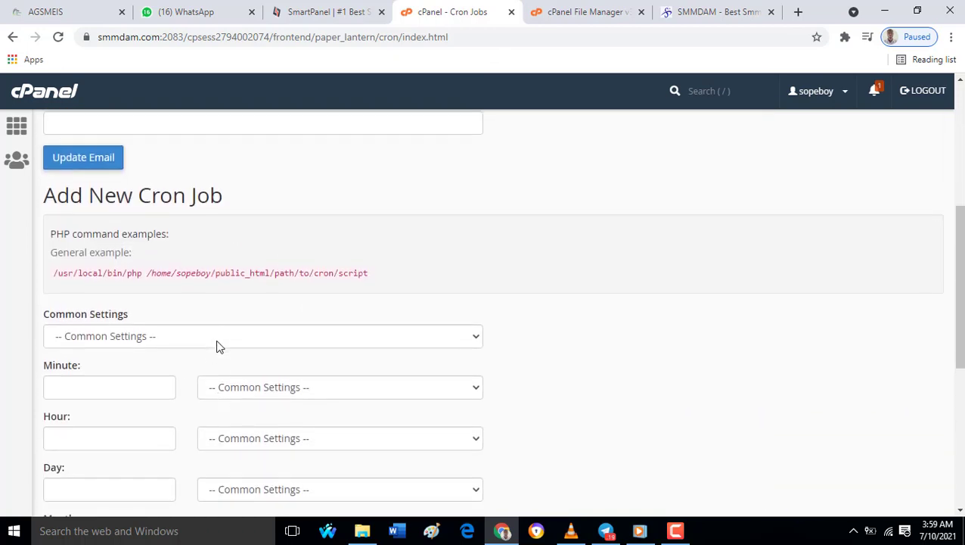
left_click(216, 337)
left_click(182, 370)
left_click(235, 386)
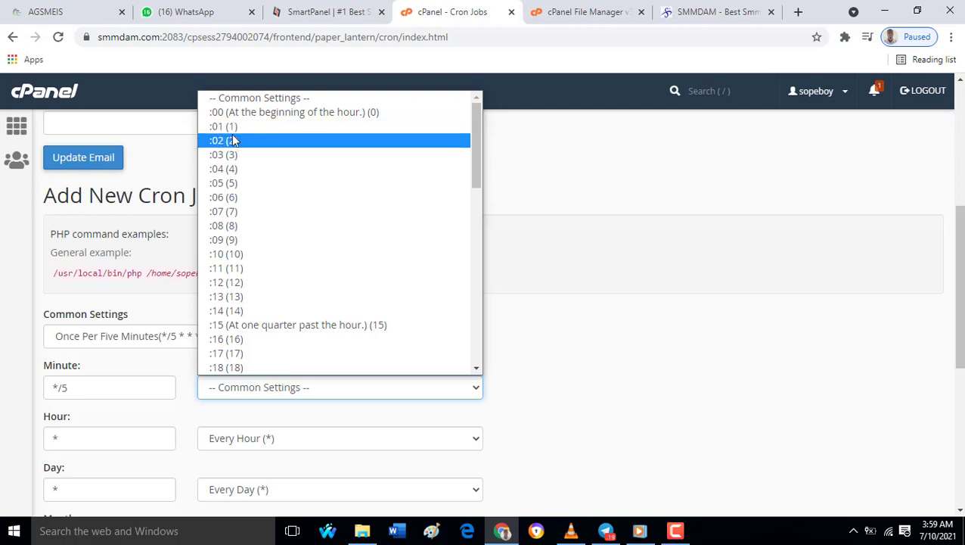
left_click(802, 186)
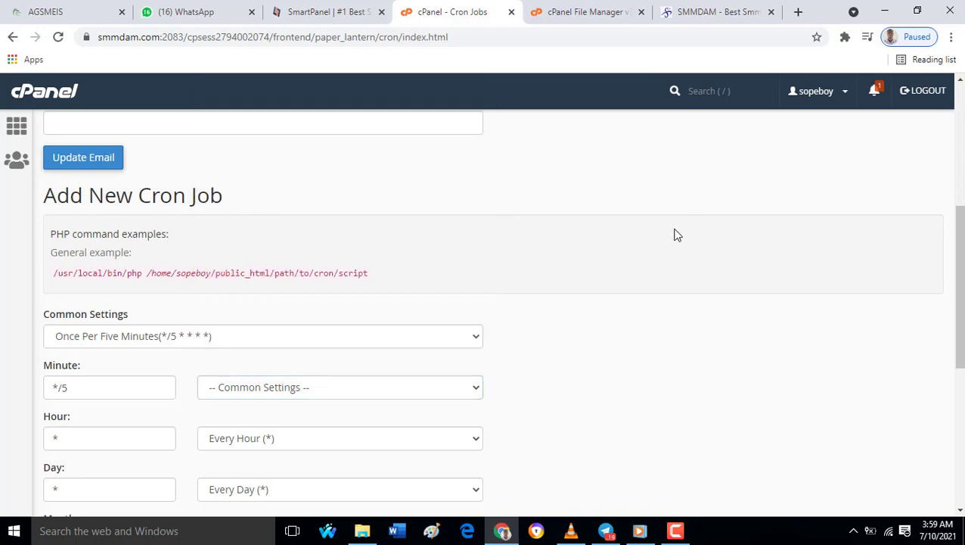
Paste the status command, replace 'yourwebsite' with smmdam, and add the cron job
scroll(675, 235, "down", 5)
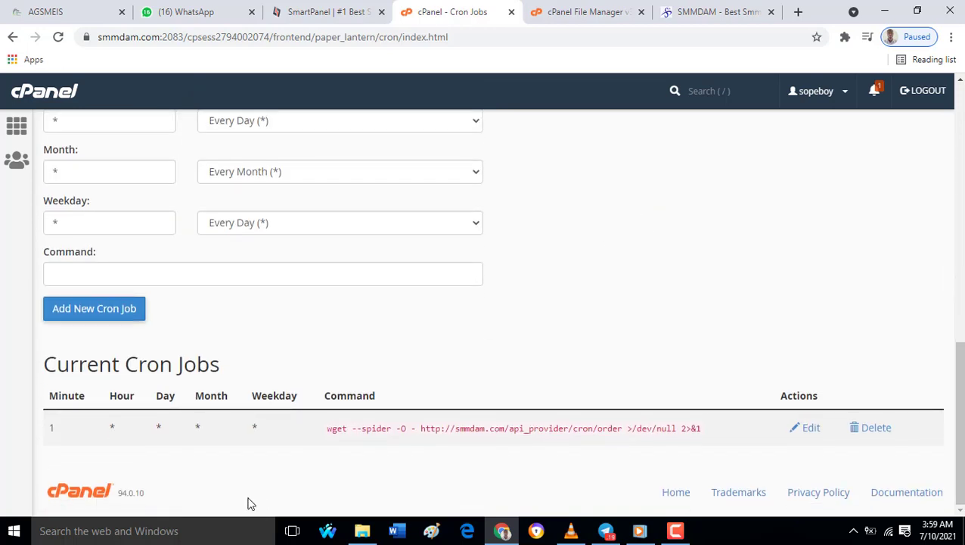
left_click(203, 273)
key("ctrl+v")
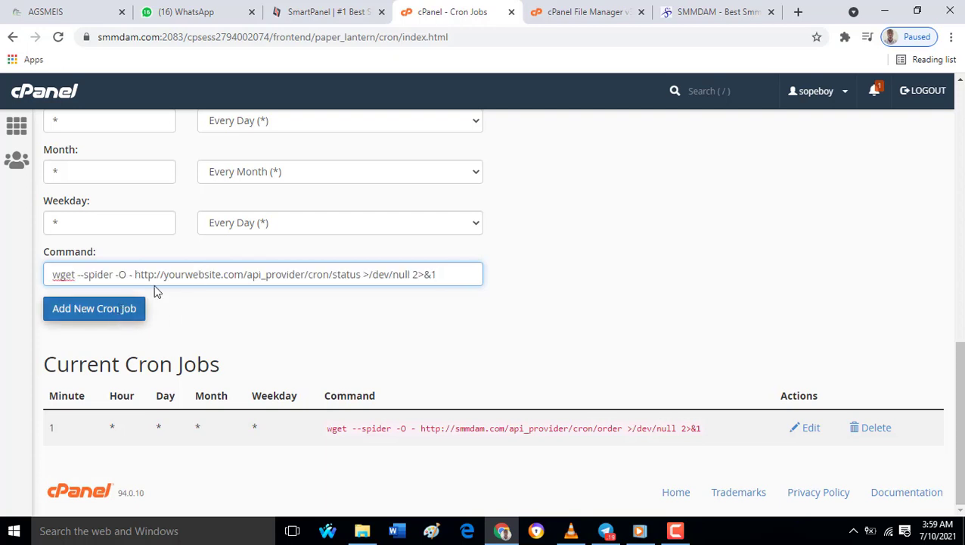
double_click(198, 274)
key("BackSpace")
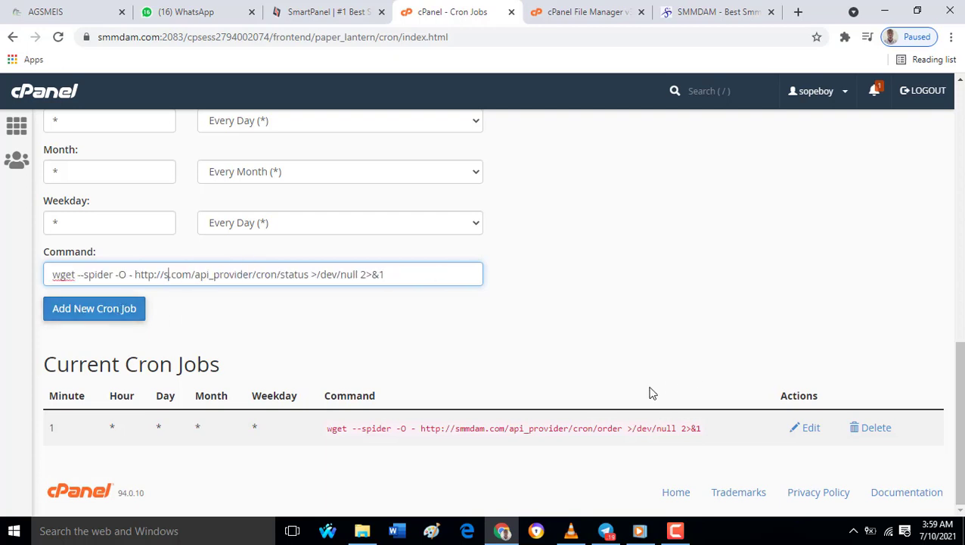
type("smmdam")
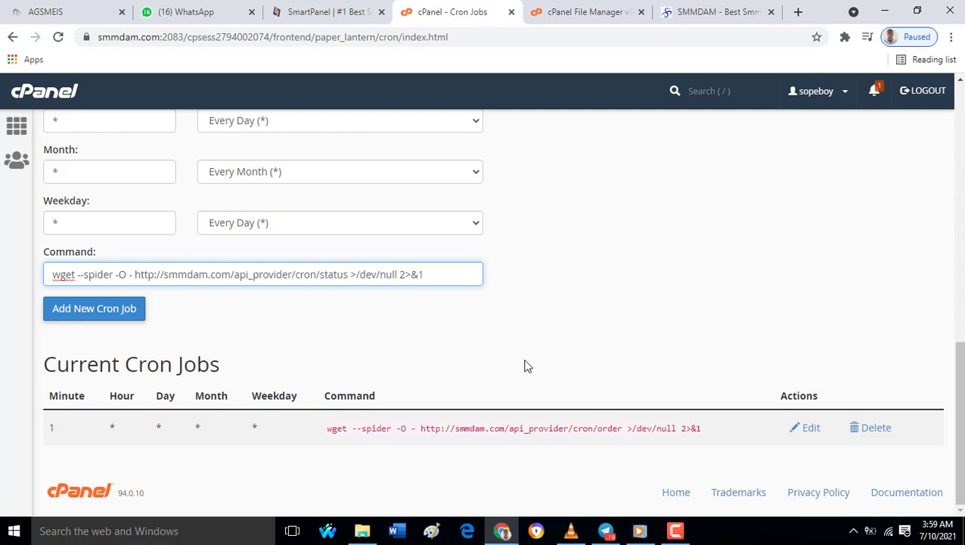
left_click(101, 315)
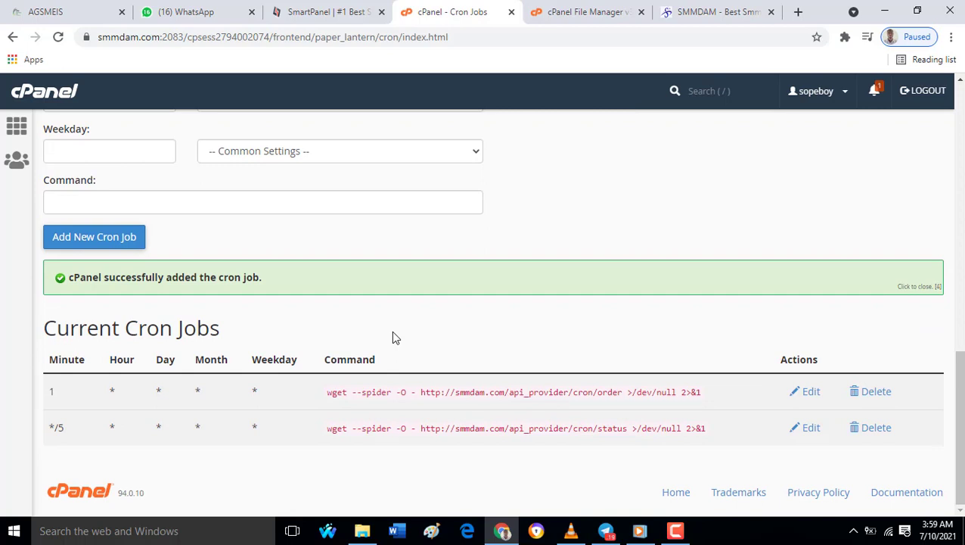
scroll(391, 333, "up", 4)
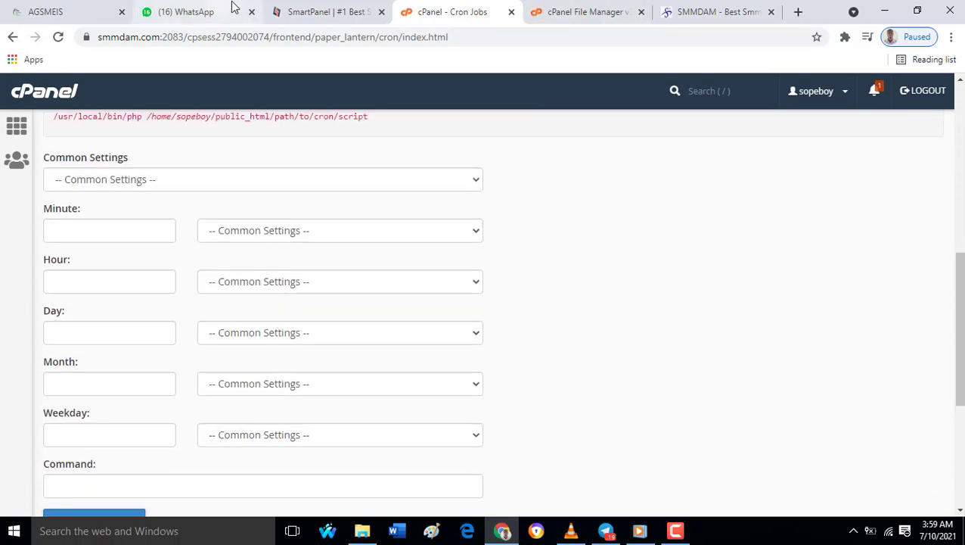
Copy the status_subscriptions wget command from the SmartPanel docs, then go back to cPanel Cron Jobs
left_click(289, 12)
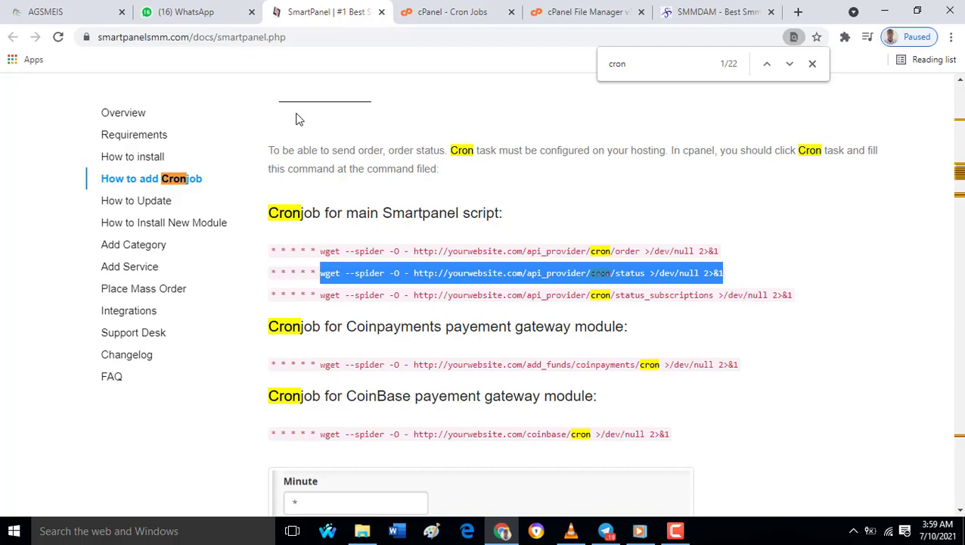
left_click_drag(789, 295, 322, 303)
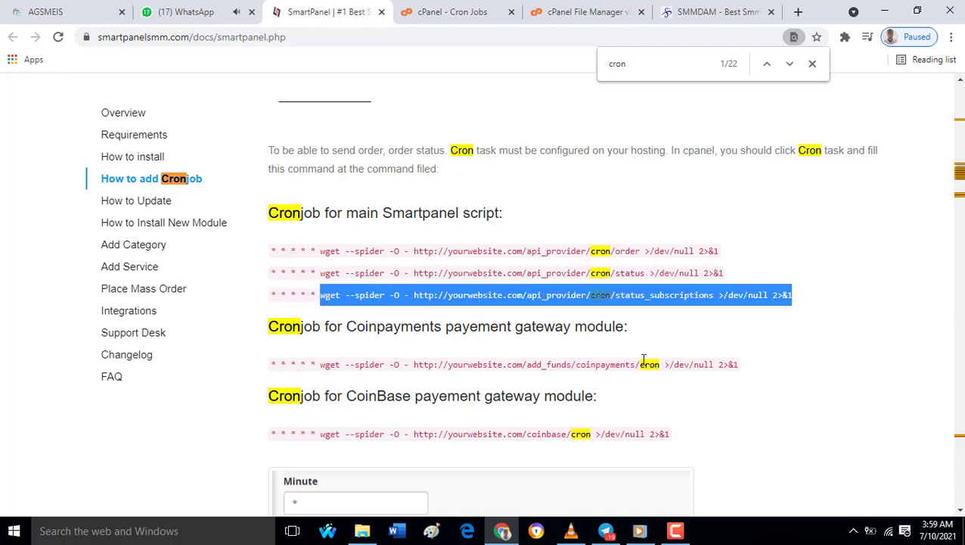
right_click(632, 295)
left_click(648, 311)
left_click(418, 14)
Set the new cron job's Common Settings to Once Per Five Minutes
scroll(210, 183, "up", 1)
scroll(198, 186, "down", 1)
scroll(179, 212, "up", 1)
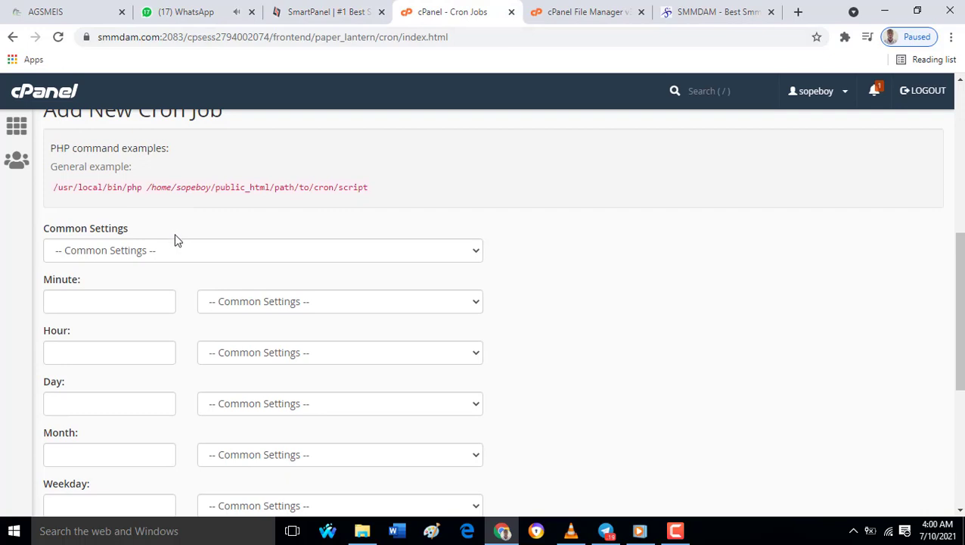
left_click(173, 249)
left_click(169, 279)
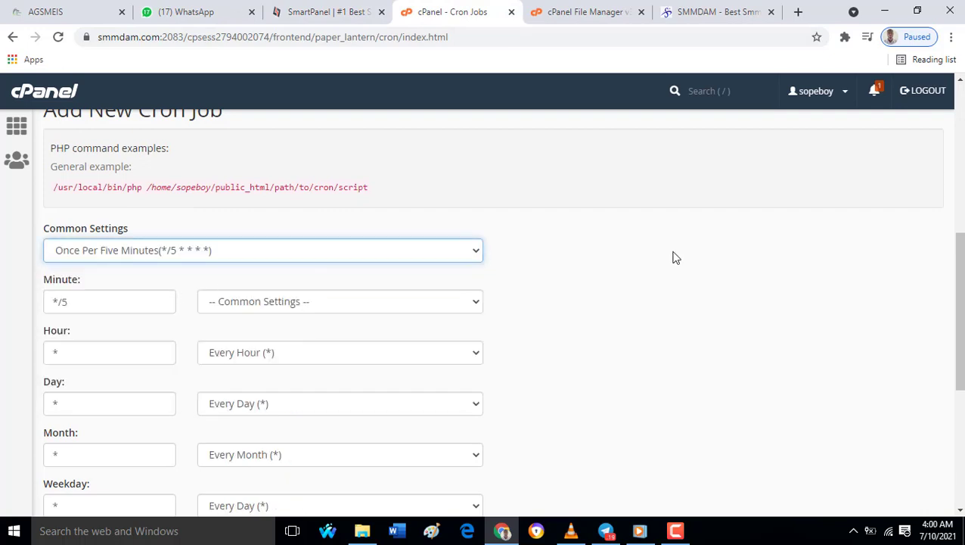
left_click(191, 13)
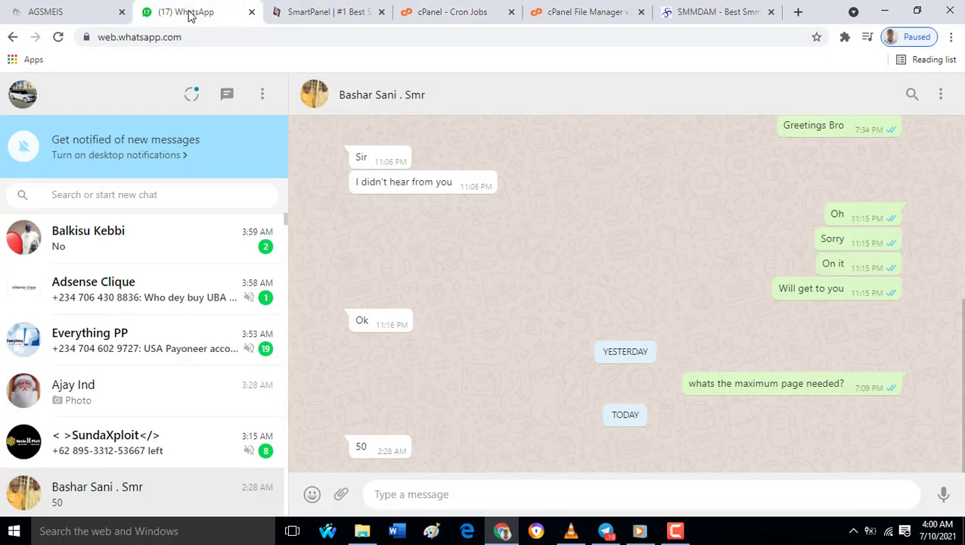
left_click(452, 18)
Paste the status_subscriptions command into Command, replacing yourwebsite with smmdam
scroll(578, 275, "down", 1)
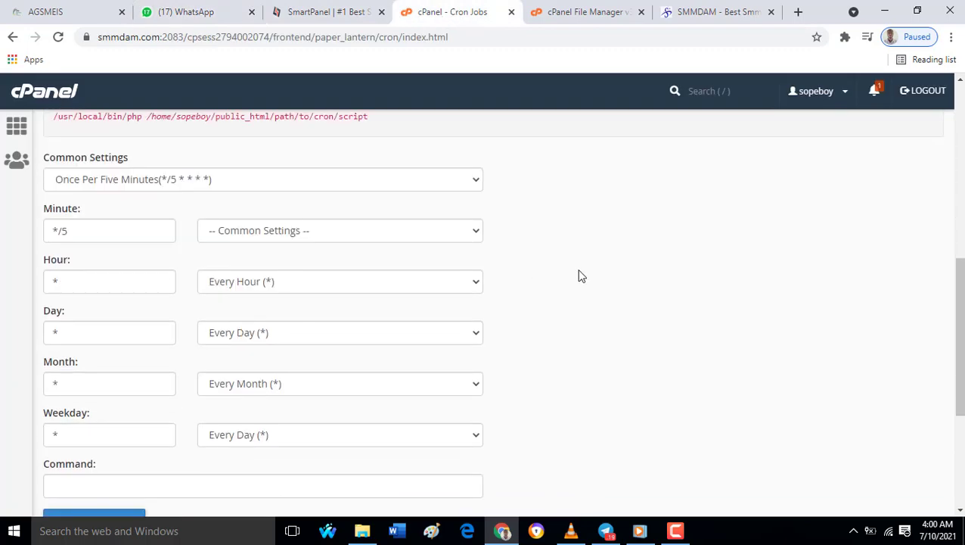
scroll(577, 276, "down", 3)
right_click(268, 275)
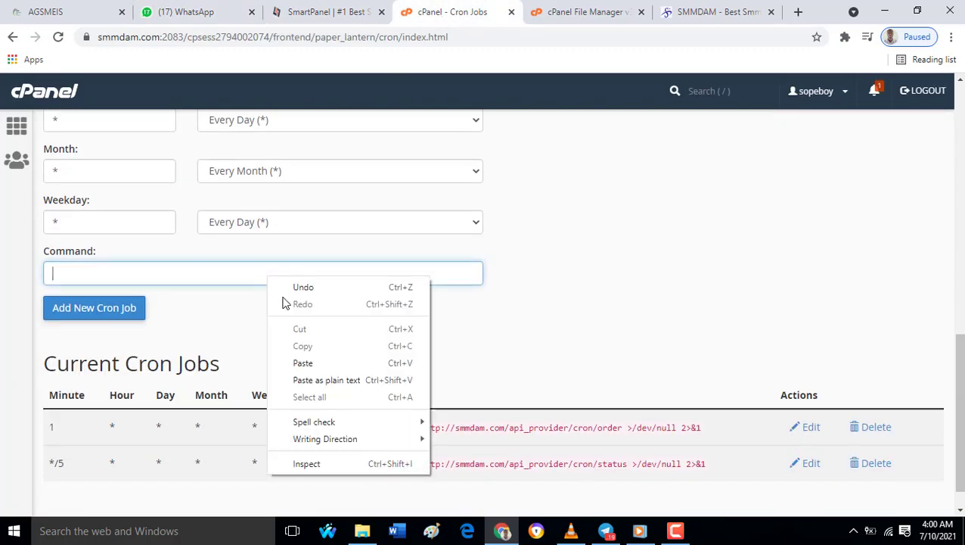
left_click(302, 363)
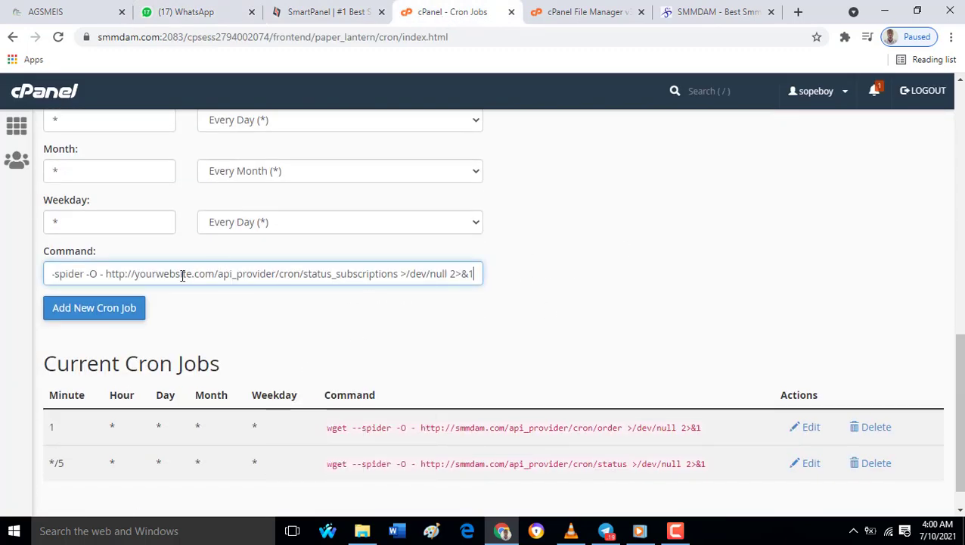
double_click(157, 276)
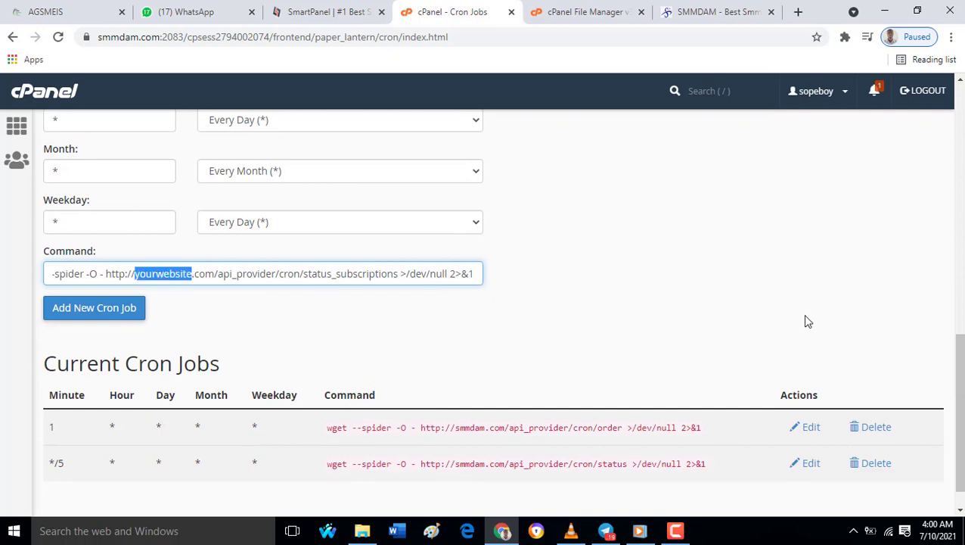
type("s")
type("mmdam")
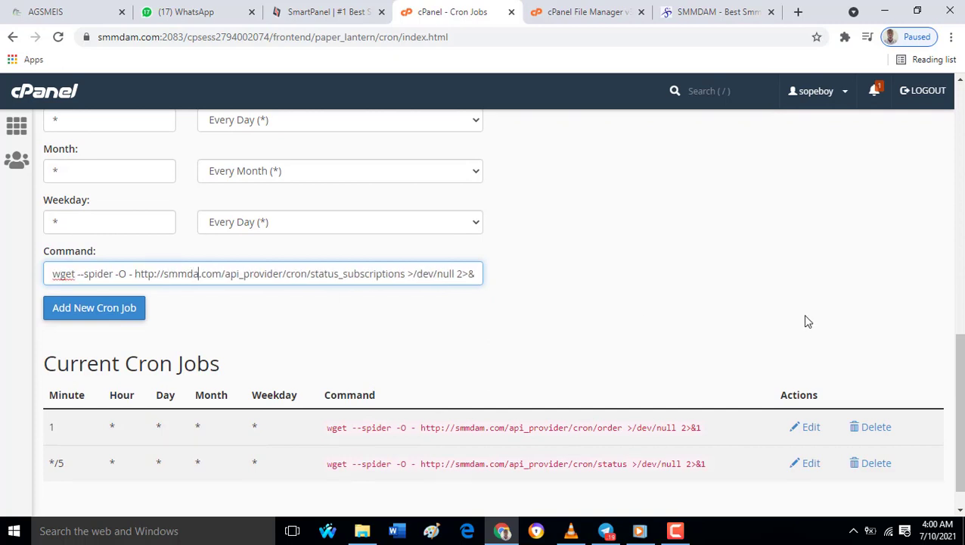
Leave the minute setting unchanged and add the status_subscriptions cron job
scroll(729, 279, "up", 2)
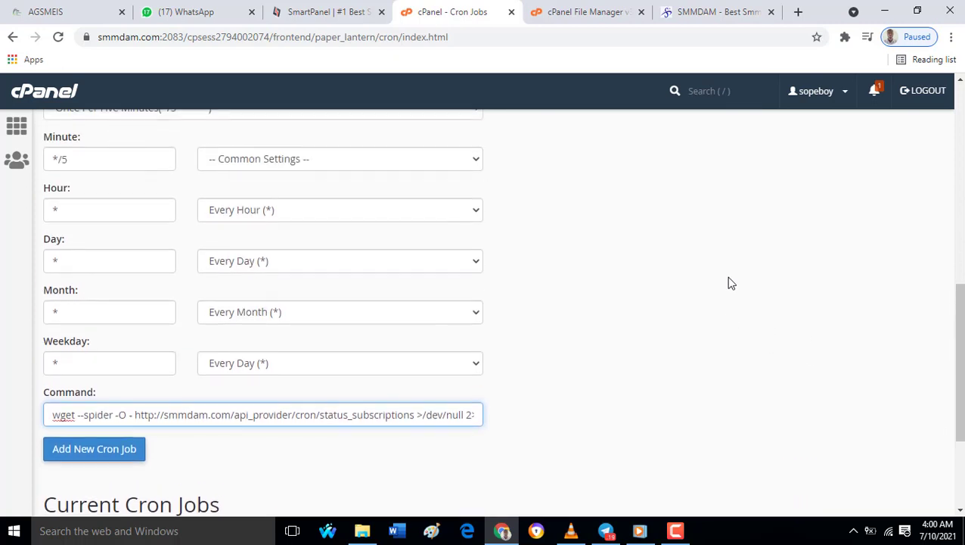
left_click(372, 167)
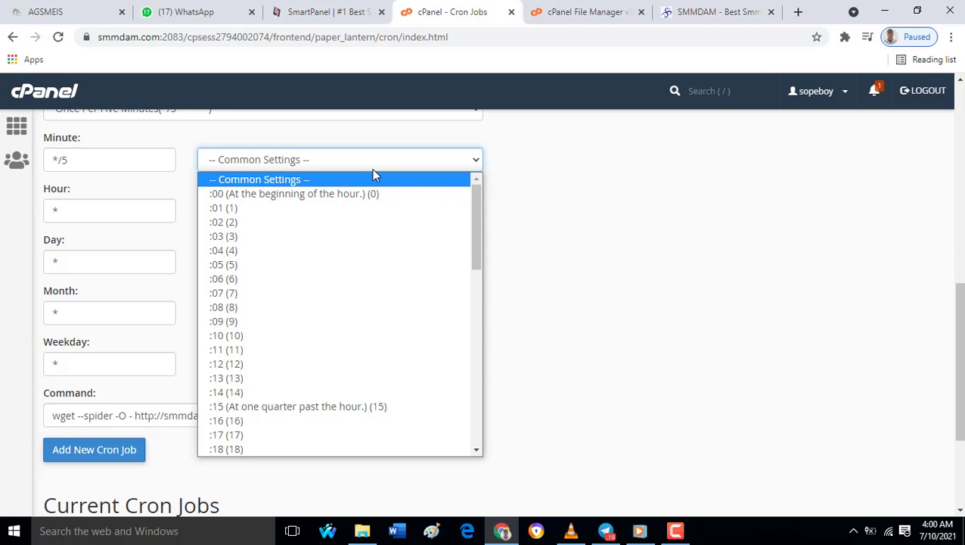
left_click(759, 187)
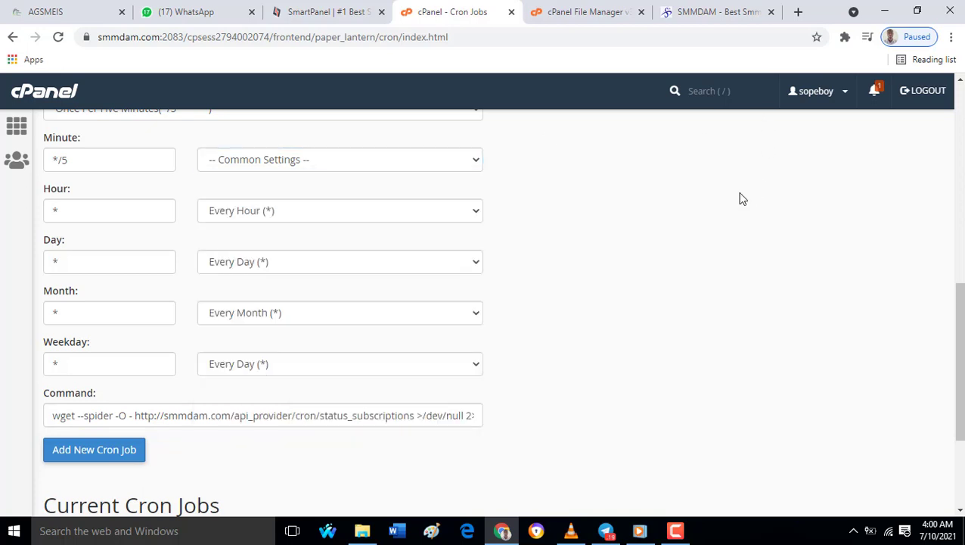
scroll(719, 208, "down", 3)
left_click(95, 277)
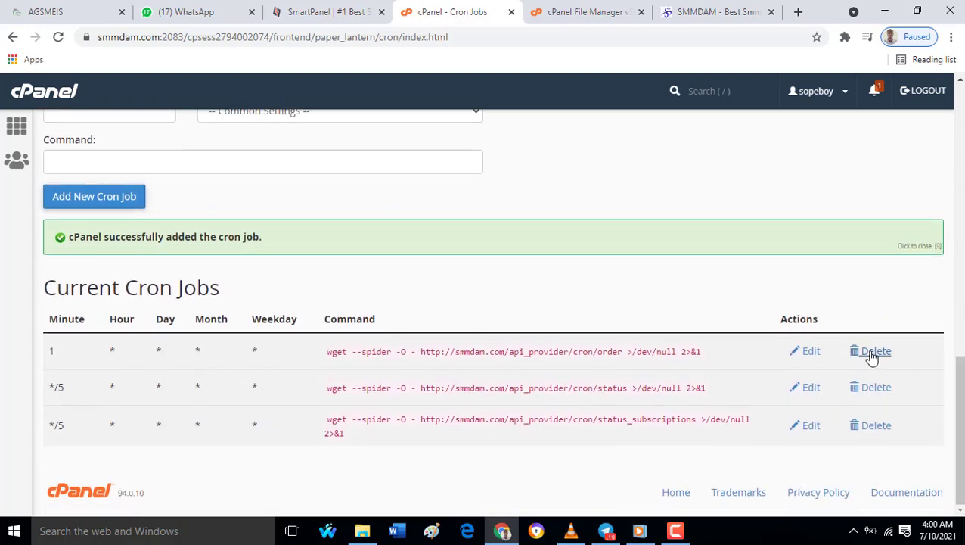
Delete the minute-1 order cron job and copy the order wget command from SmartPanel docs
left_click(875, 352)
left_click(53, 411)
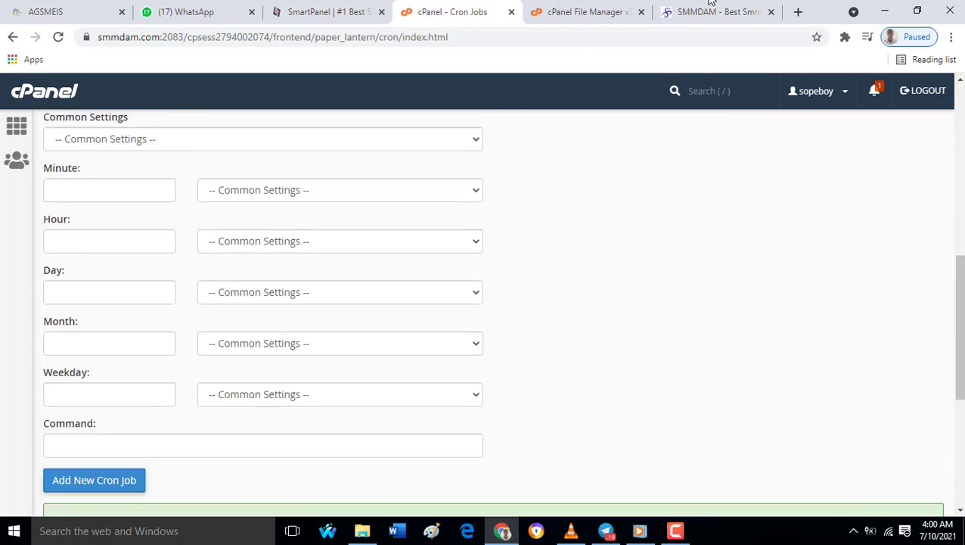
left_click(282, 13)
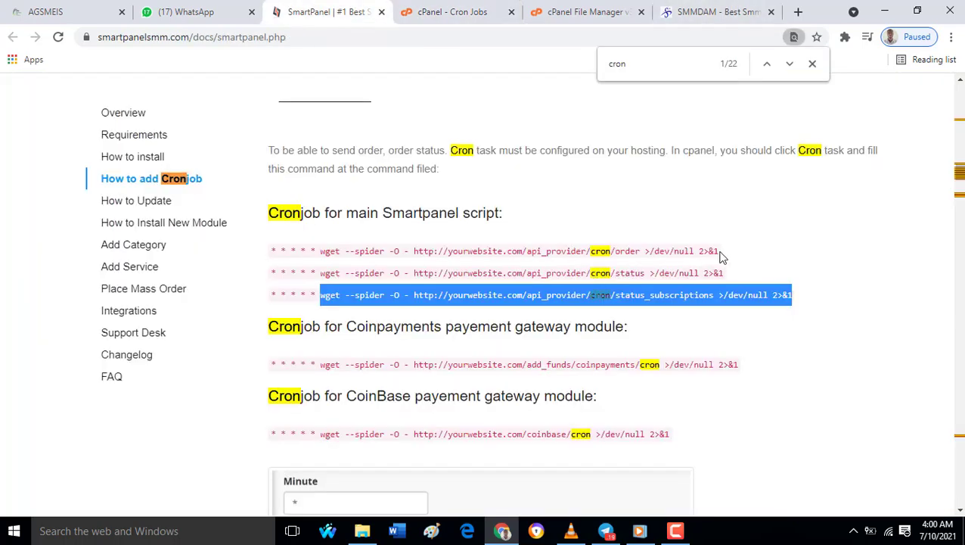
left_click_drag(720, 253, 345, 263)
right_click(356, 259)
left_click(369, 270)
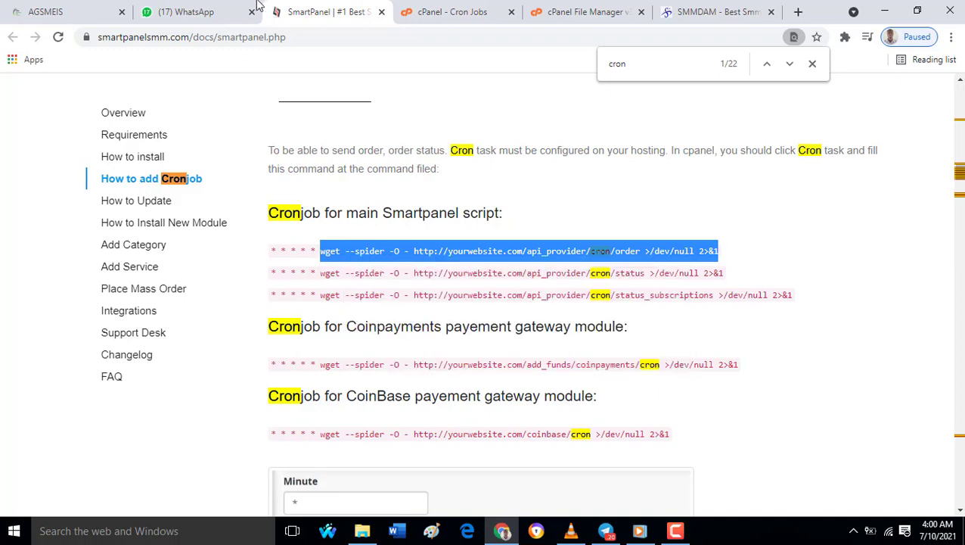
left_click(212, 11)
left_click(443, 10)
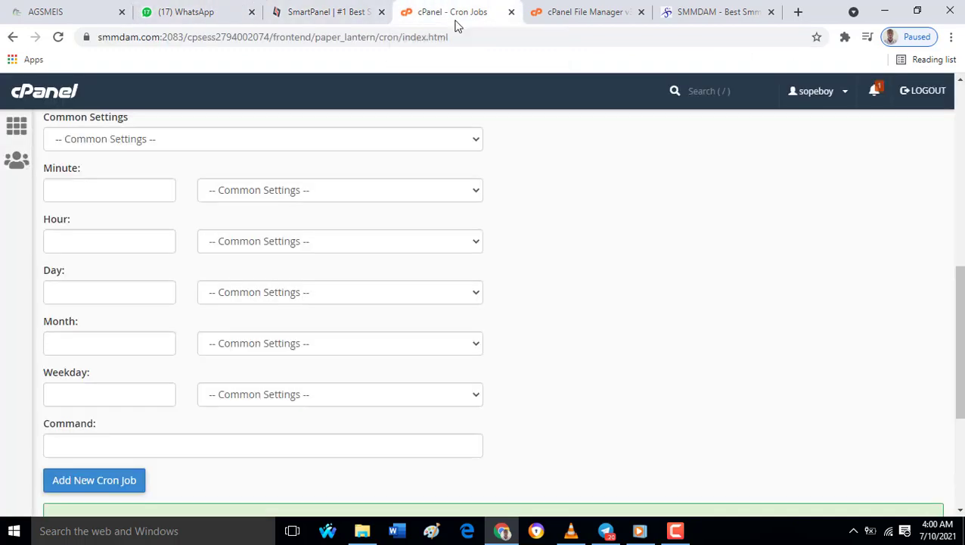
scroll(297, 165, "up", 1)
scroll(229, 222, "up", 3)
Paste the order command into the notification Email field, changing yourwebsite to smmdam
left_click(226, 210)
key("ctrl+v")
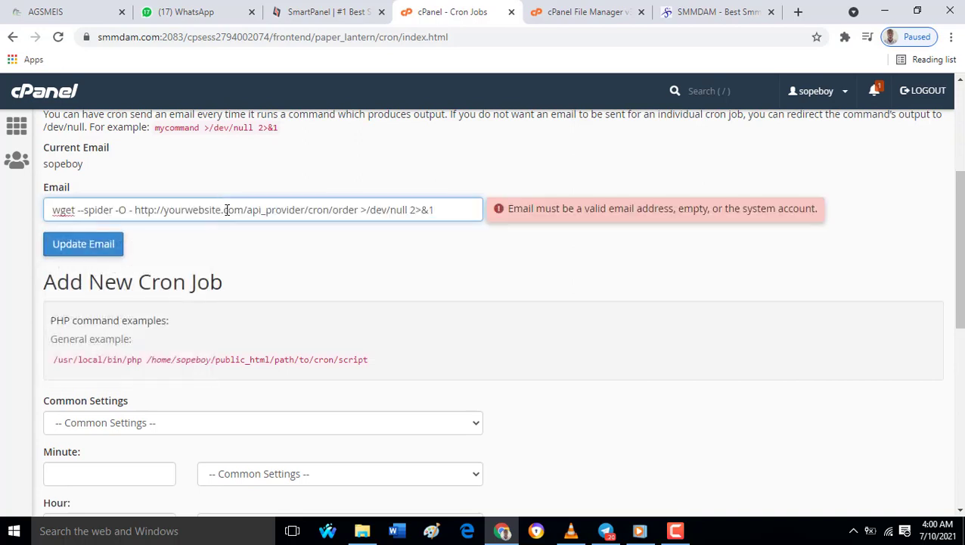
double_click(189, 210)
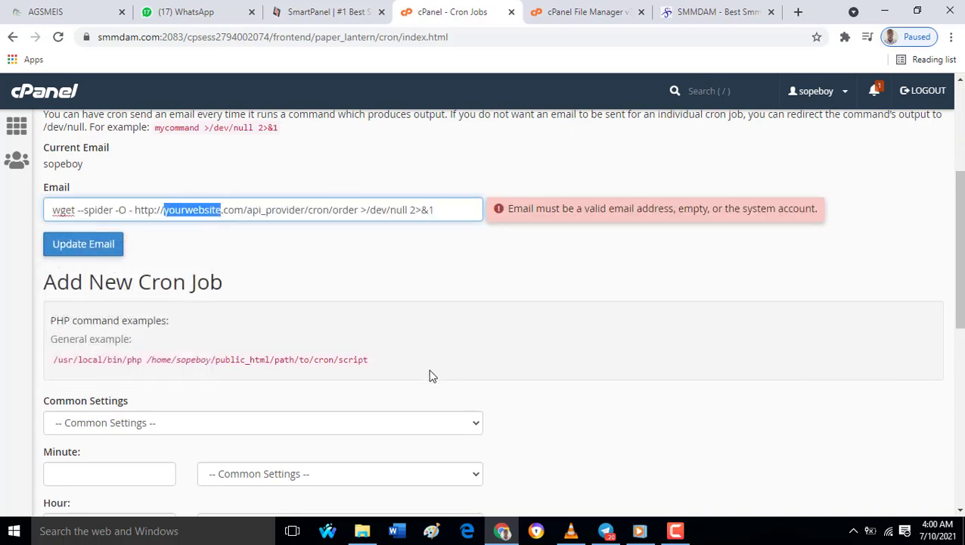
type("smmdam")
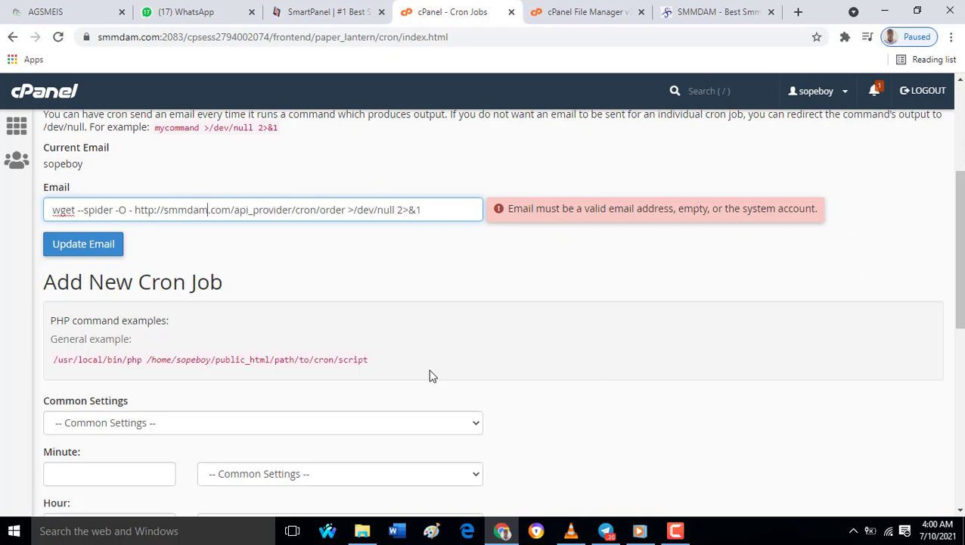
Set the schedule to Once Per Five Minutes and paste the order command into Command
scroll(232, 266, "down", 3)
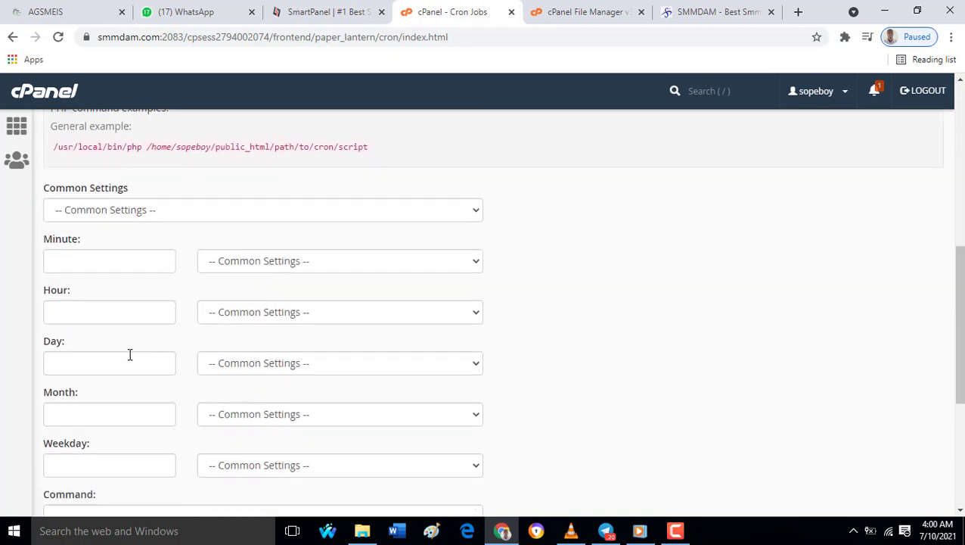
left_click(123, 215)
left_click(123, 246)
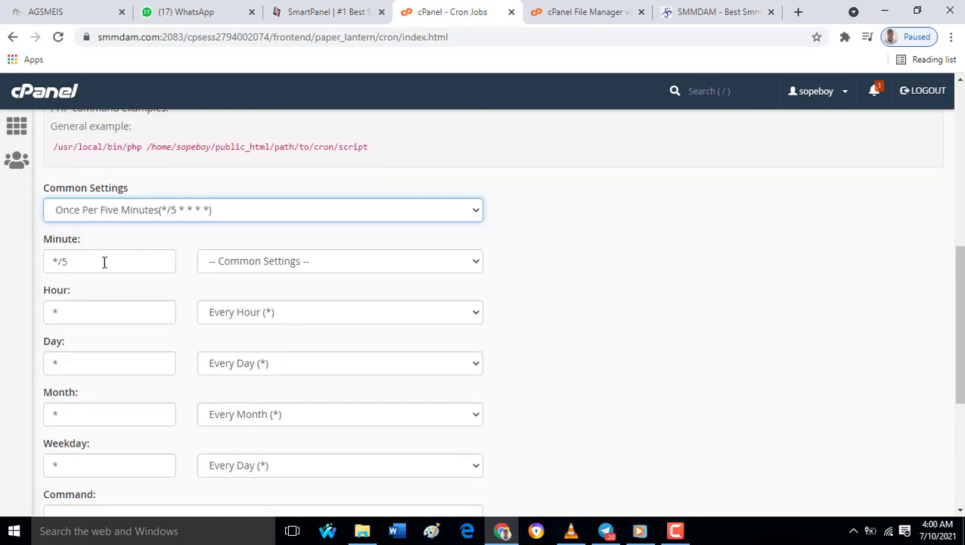
scroll(118, 304, "down", 3)
left_click(124, 303)
key("ctrl+v")
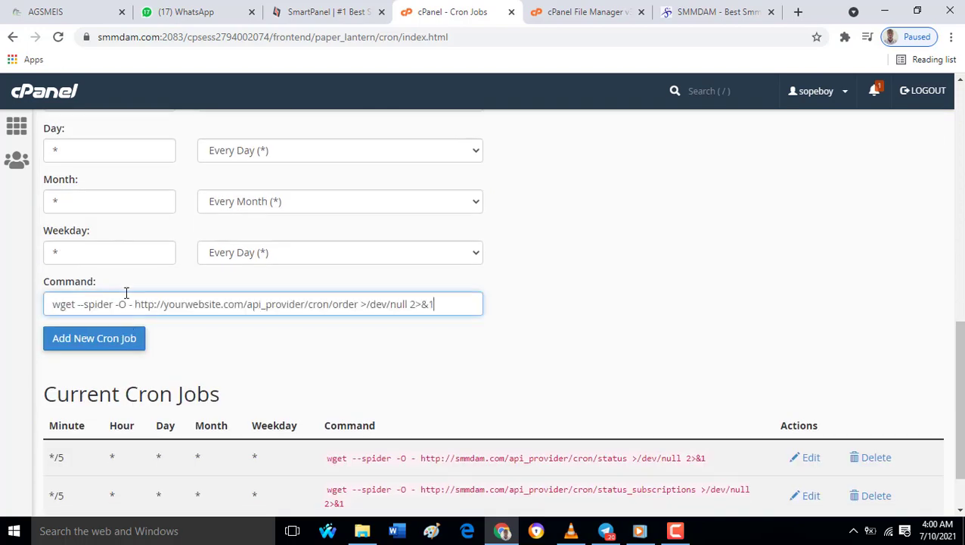